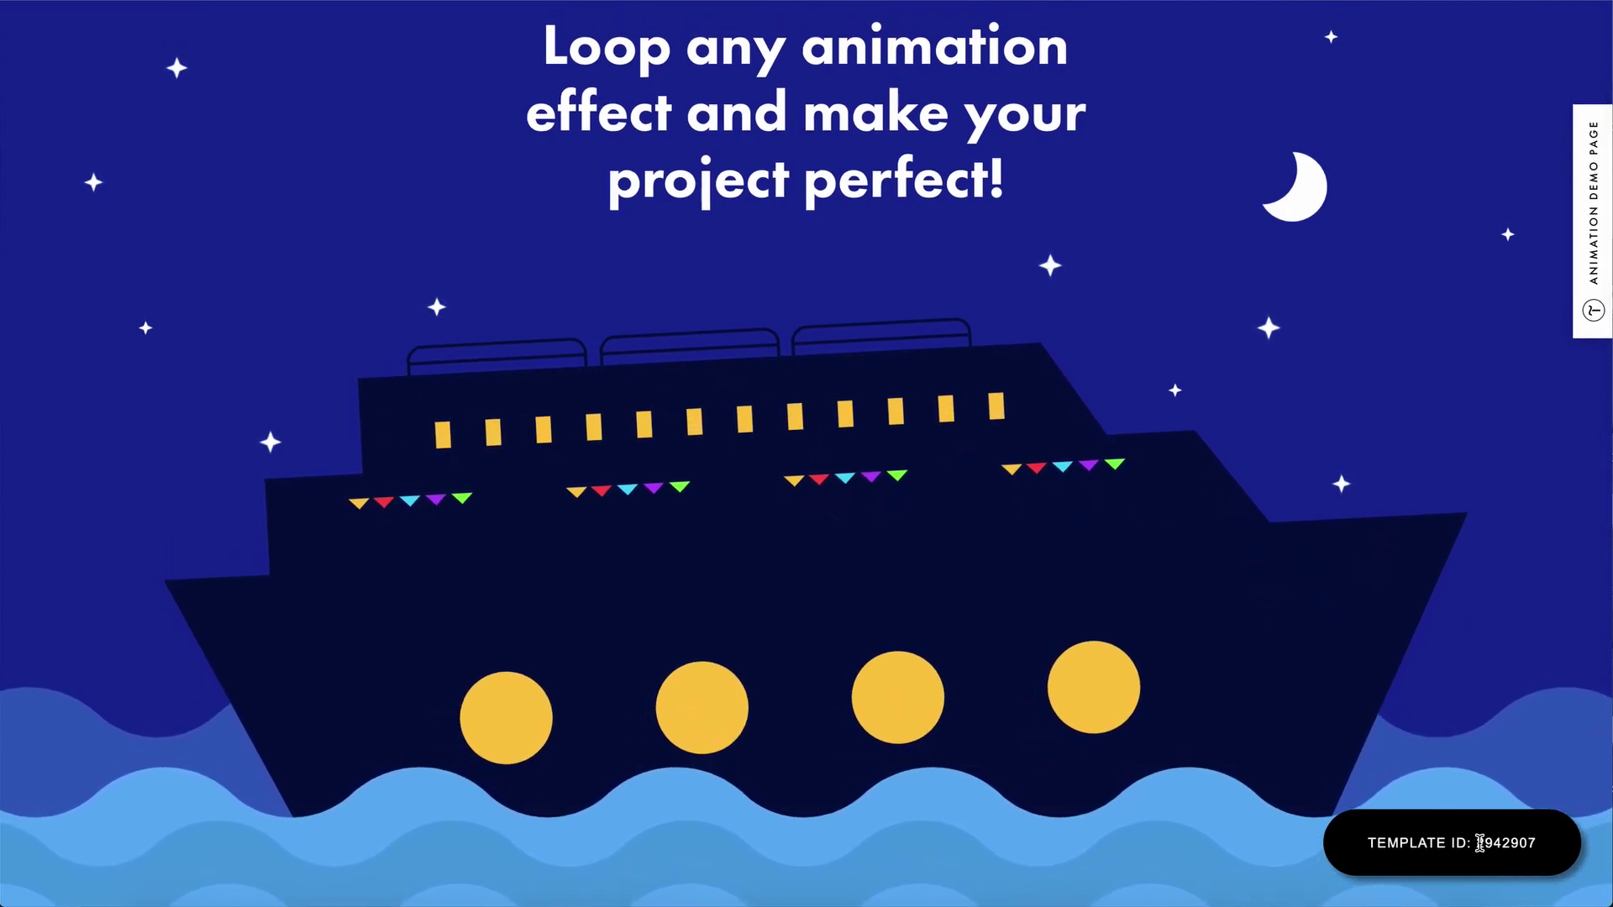
Copy template ID 2942907 from the looping-animation demo page and go back to the My project dashboard
{"action": "left_click_drag", "start_coordinate": [1477, 843], "coordinate": [1542, 844]}
{"action": "key", "text": "ctrl+c"}
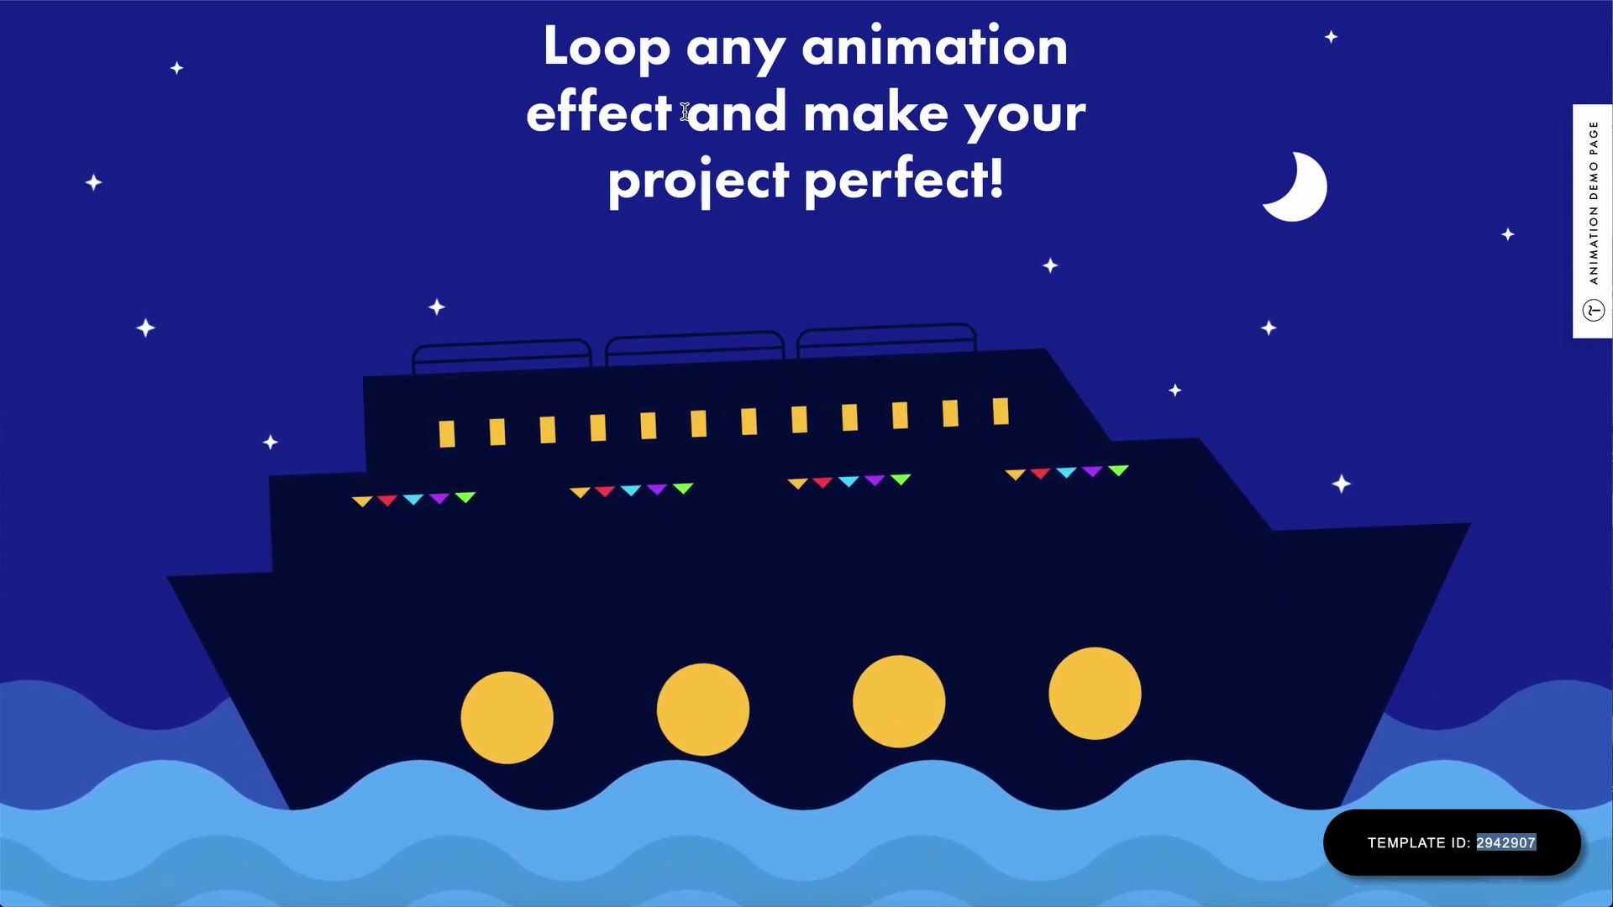
{"action": "key", "text": "ctrl+Tab"}
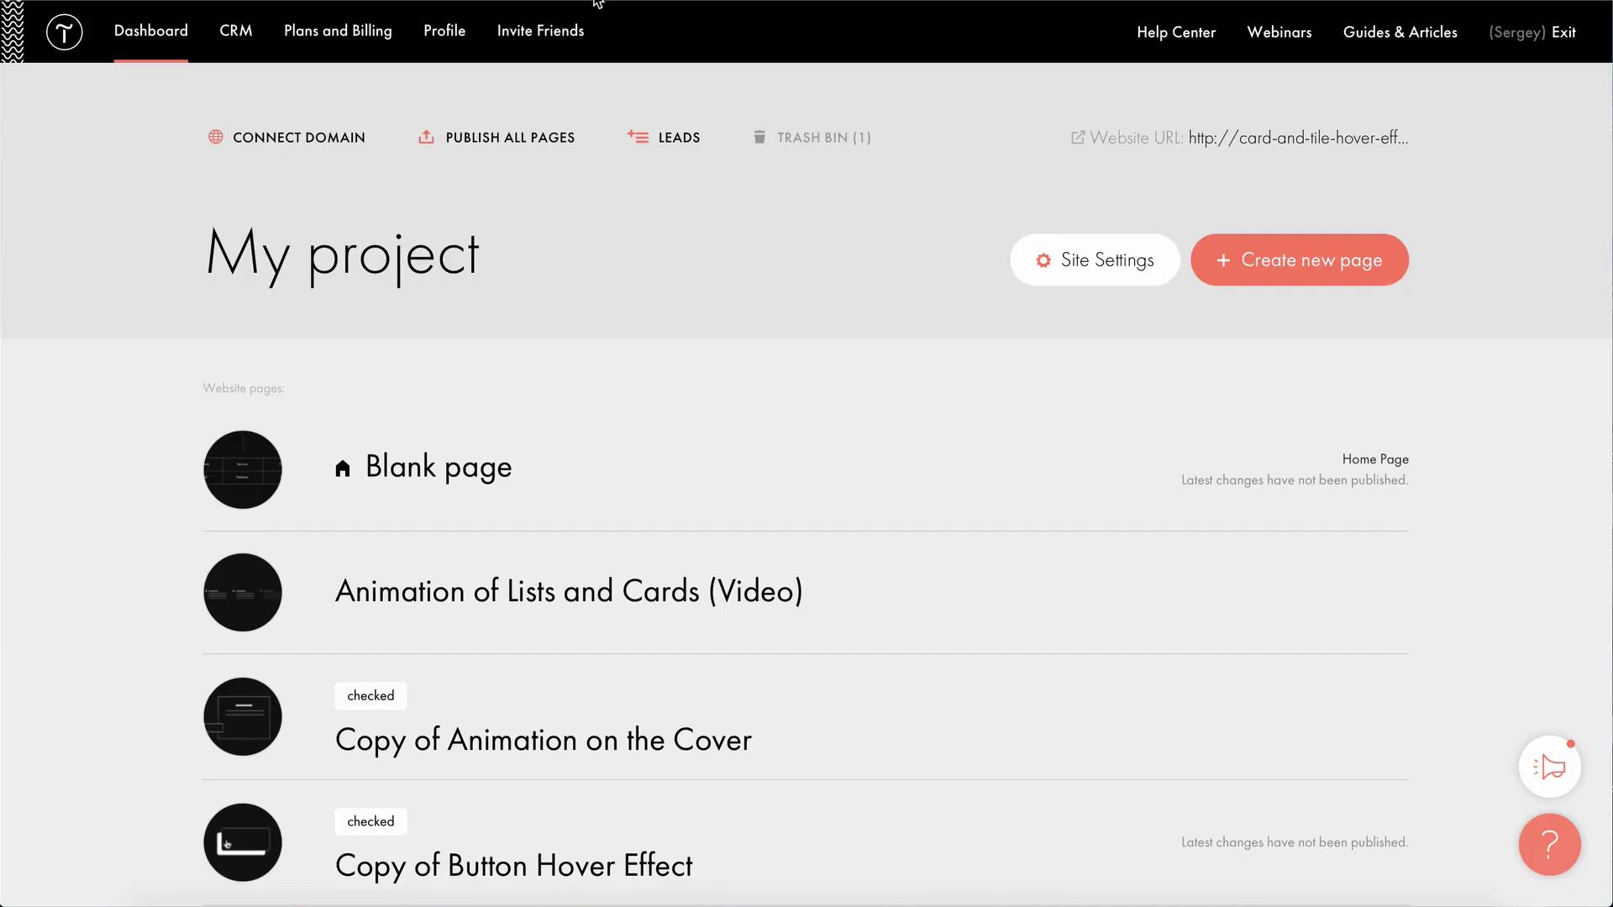
Create a new page by pasting template ID 2942907 into the Enter Template ID field
{"action": "left_click", "coordinate": [1276, 254]}
{"action": "scroll", "coordinate": [895, 570], "scroll_direction": "down", "scroll_amount": 20}
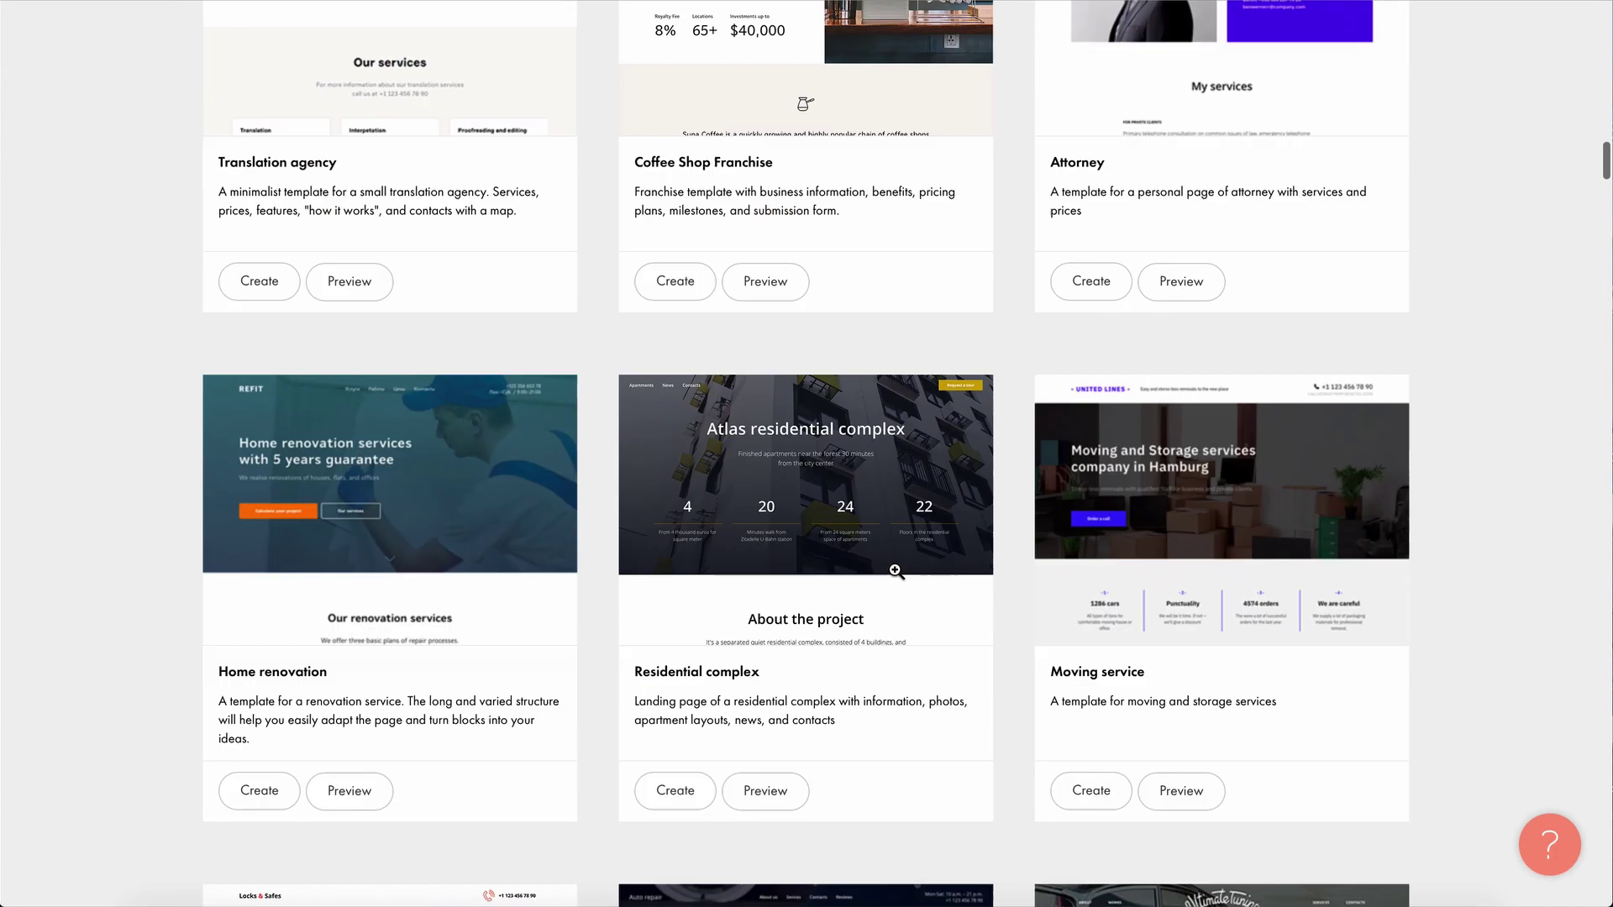
{"action": "scroll", "coordinate": [894, 555], "scroll_direction": "up", "scroll_amount": 2}
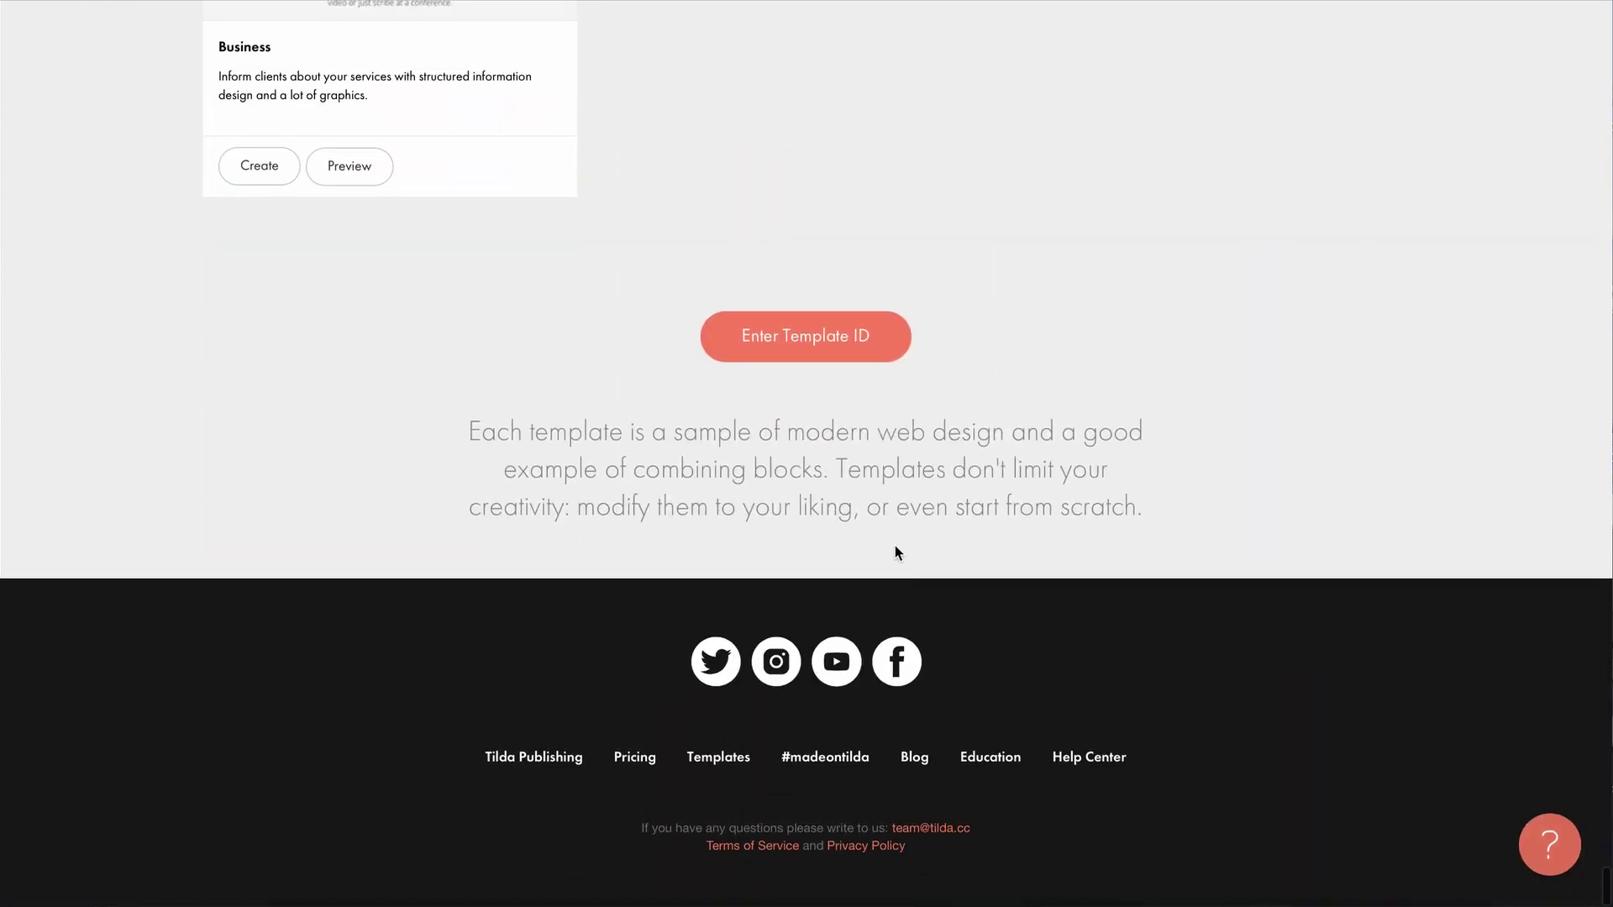
{"action": "left_click", "coordinate": [825, 424]}
{"action": "key", "text": "ctrl+v"}
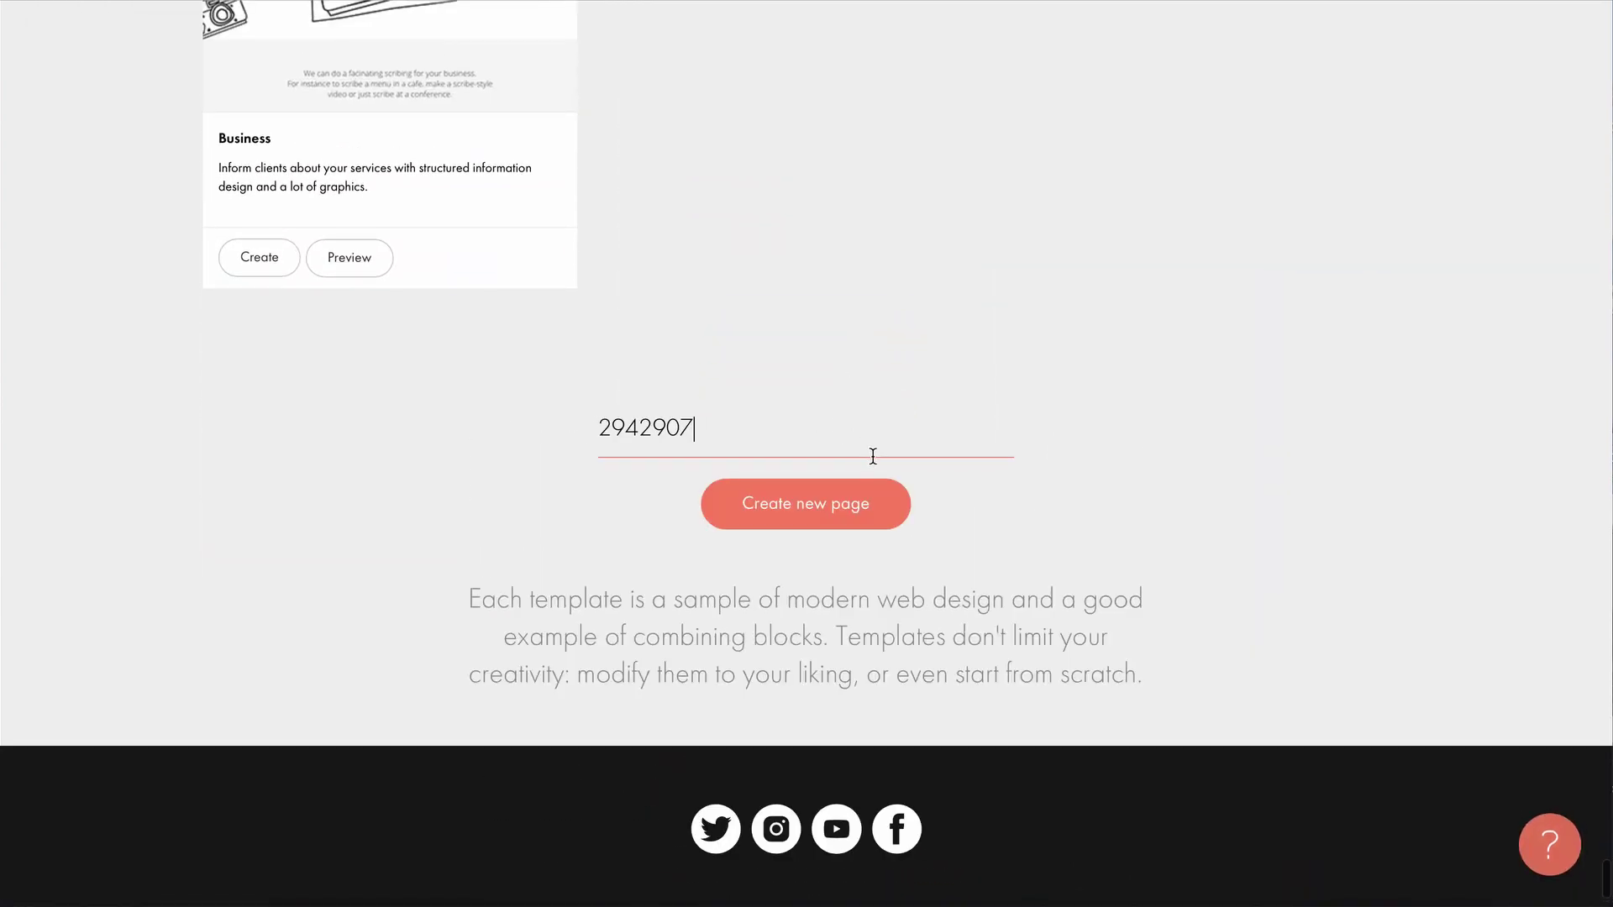
{"action": "left_click", "coordinate": [806, 508]}
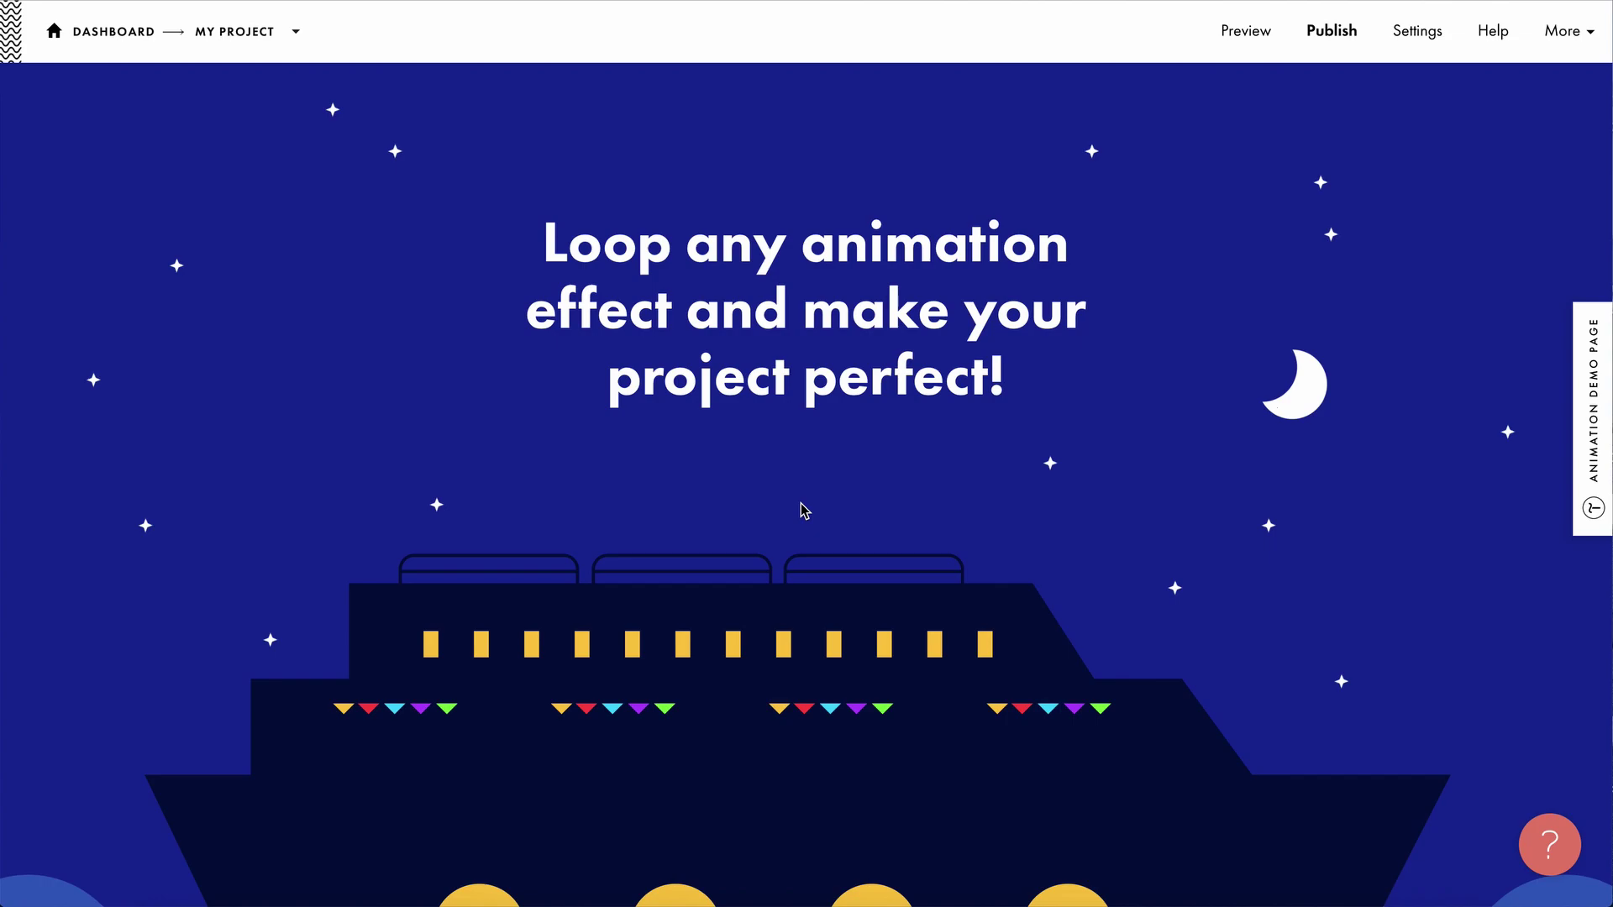
{"action": "mouse_move", "coordinate": [544, 194]}
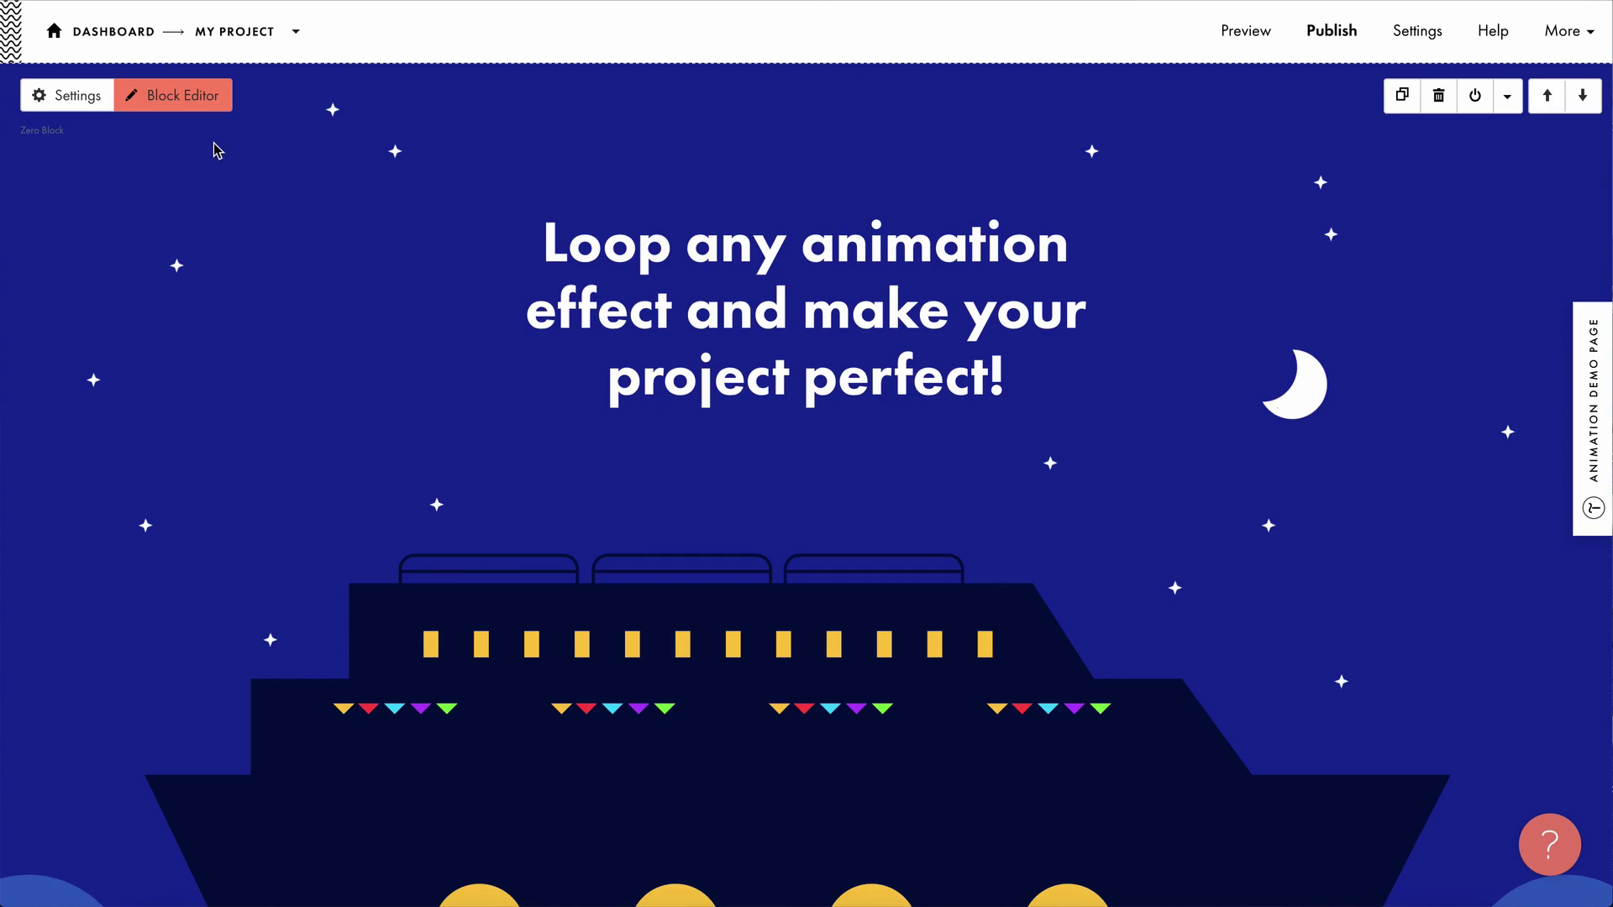
Open the Zero Block editor and show the settings of the ship image ship_4.svg
{"action": "left_click", "coordinate": [179, 99]}
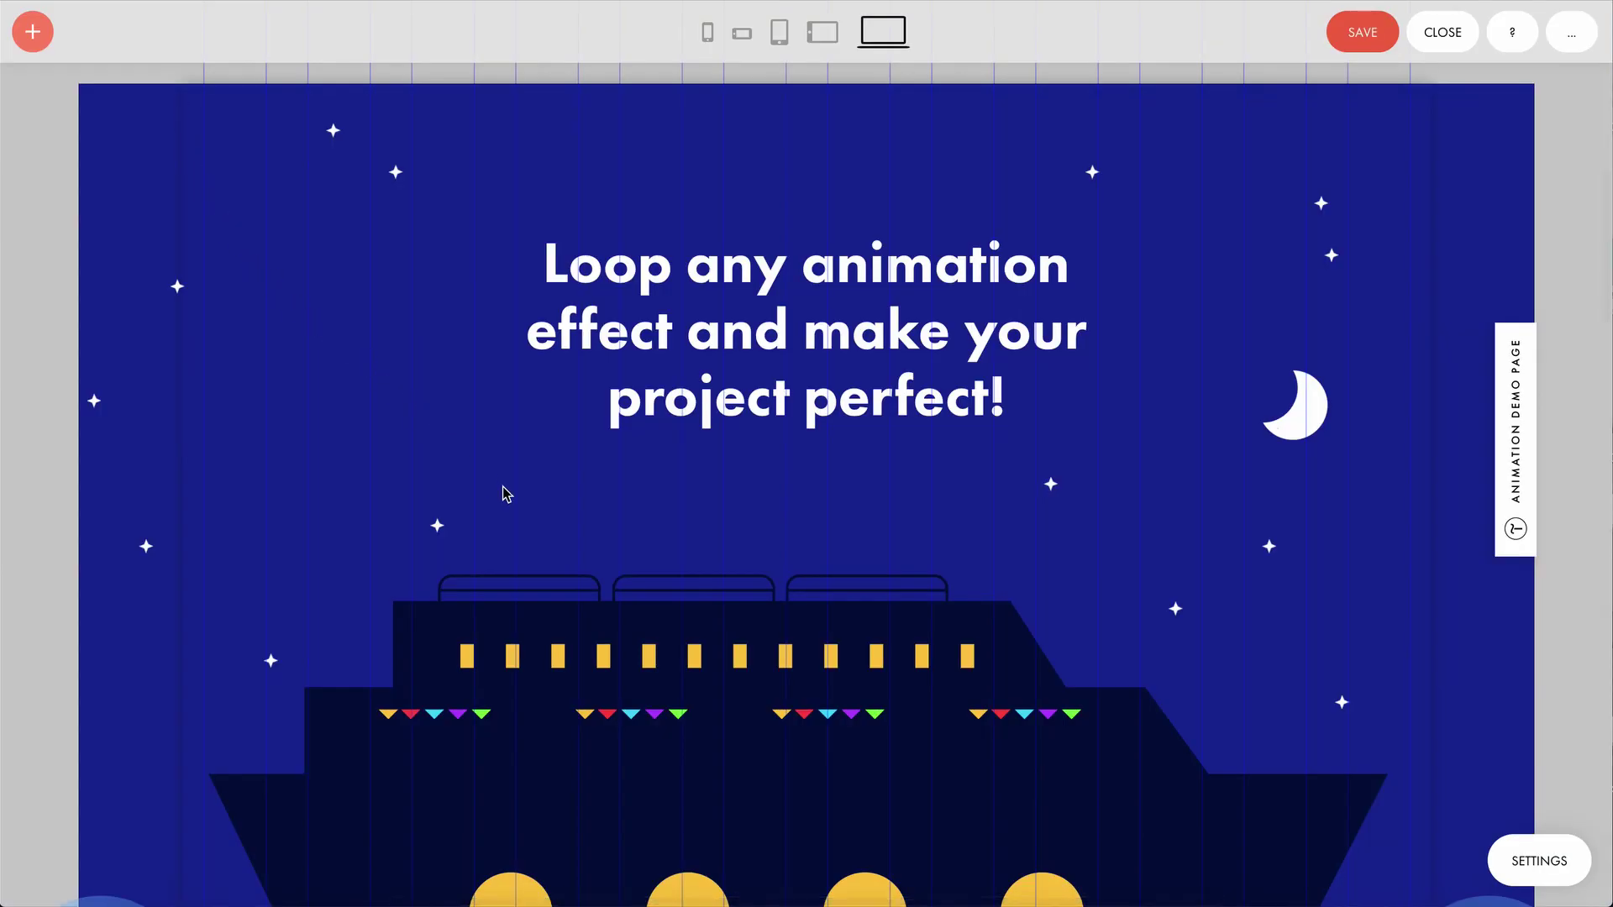
{"action": "scroll", "coordinate": [637, 580], "scroll_direction": "down", "scroll_amount": 1}
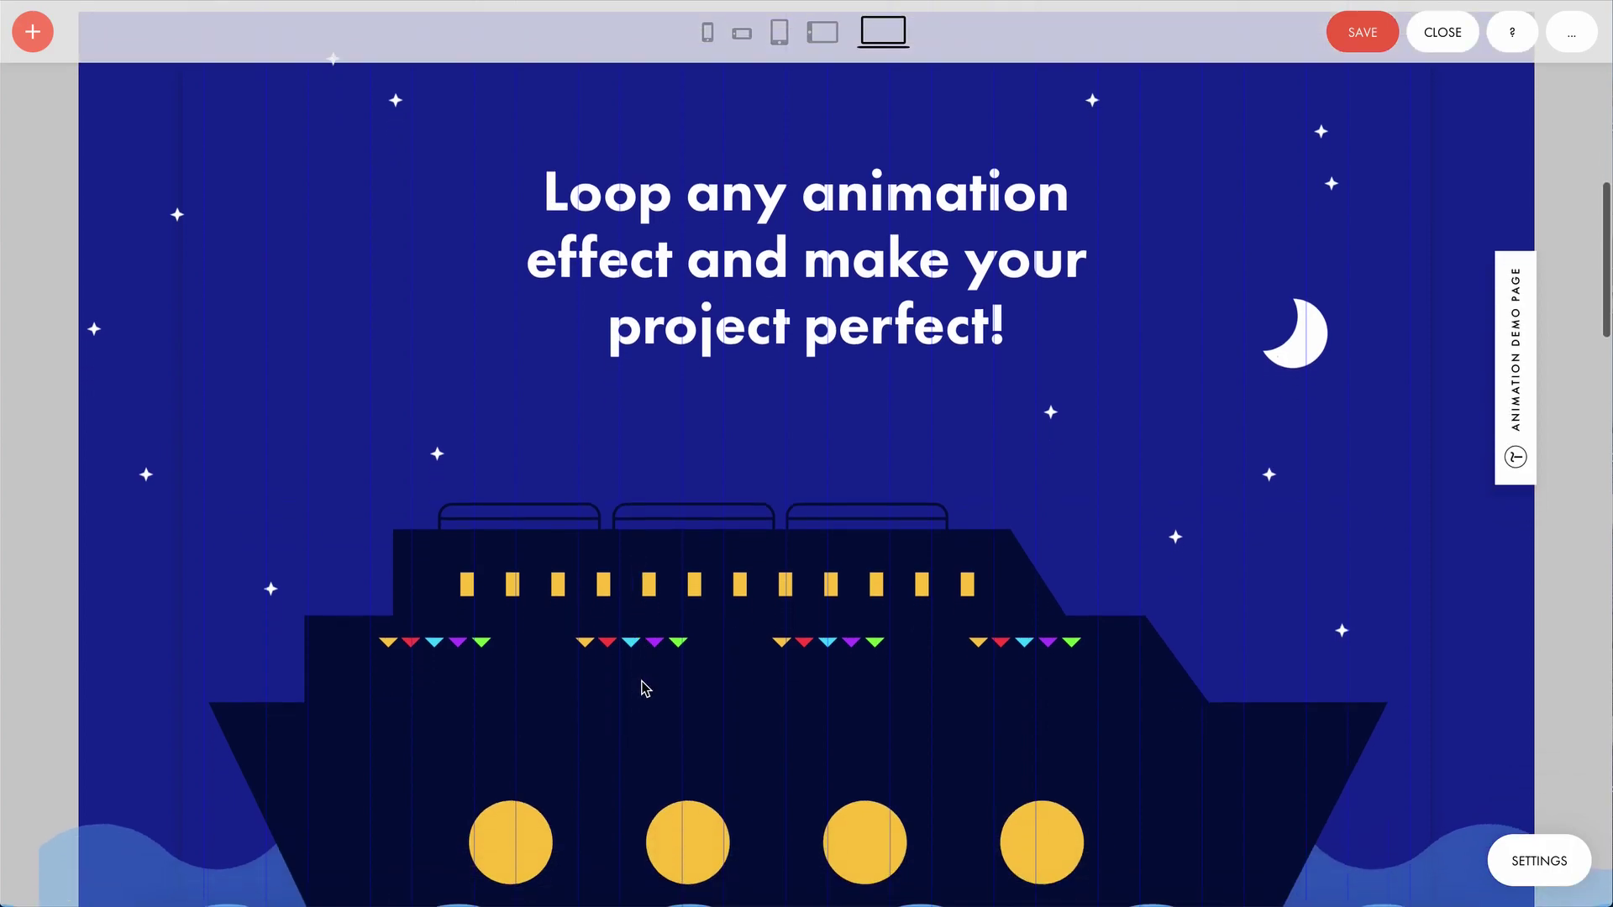
{"action": "left_click", "coordinate": [1521, 882]}
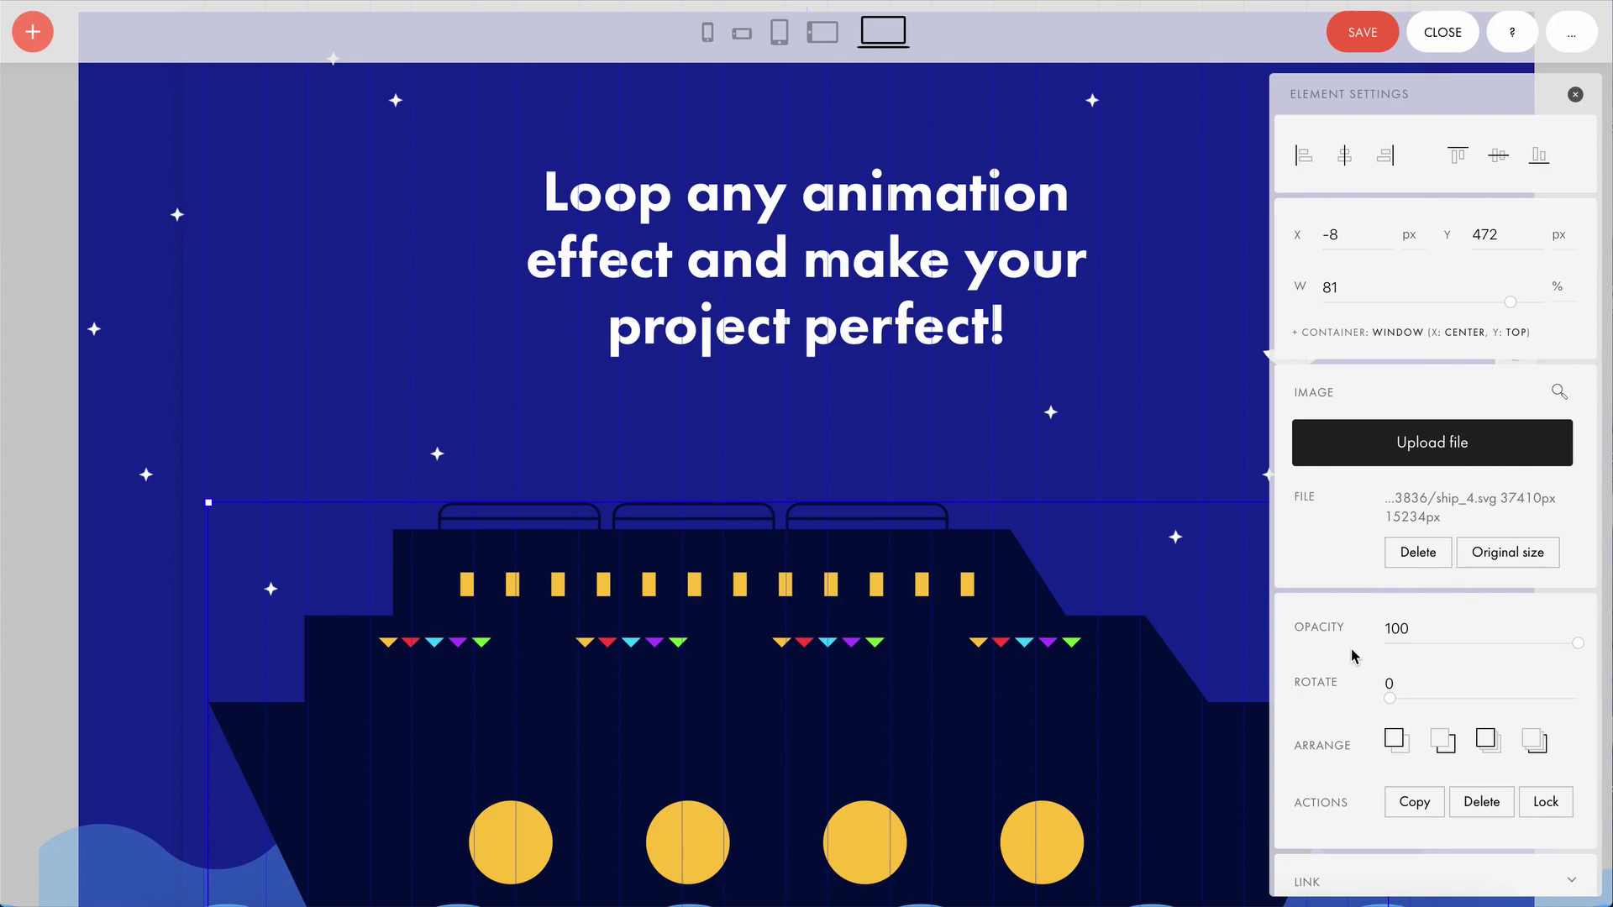
{"action": "scroll", "coordinate": [1353, 656], "scroll_direction": "down", "scroll_amount": 6}
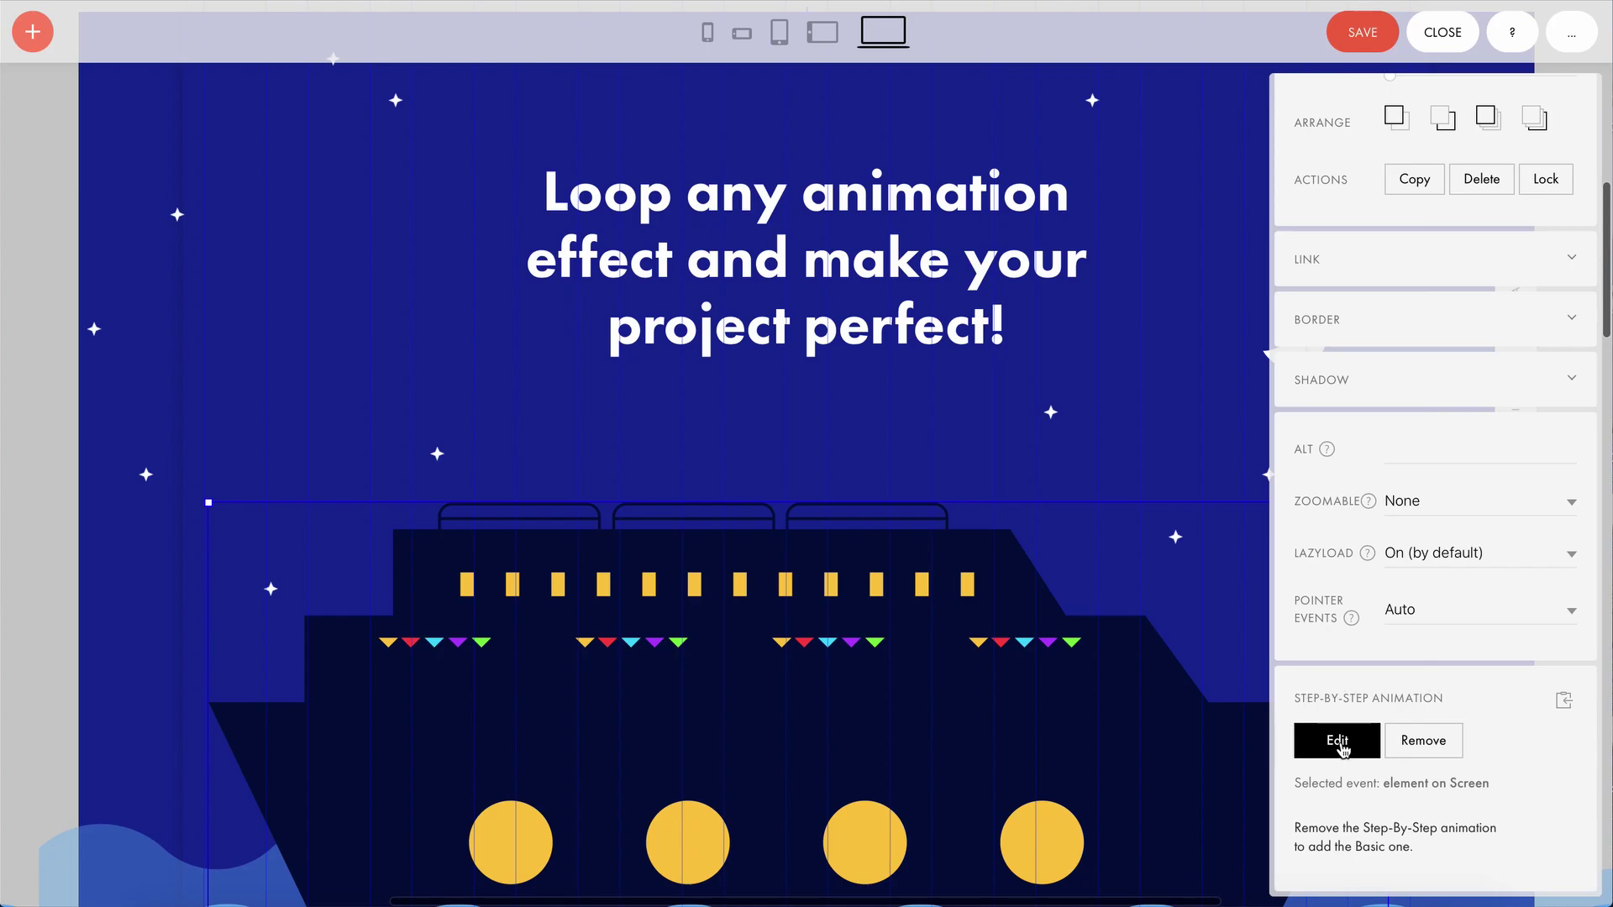
Open the ship's step-by-step animation editor, preview the Step 1 pose, then return to Start
{"action": "left_click", "coordinate": [1339, 742]}
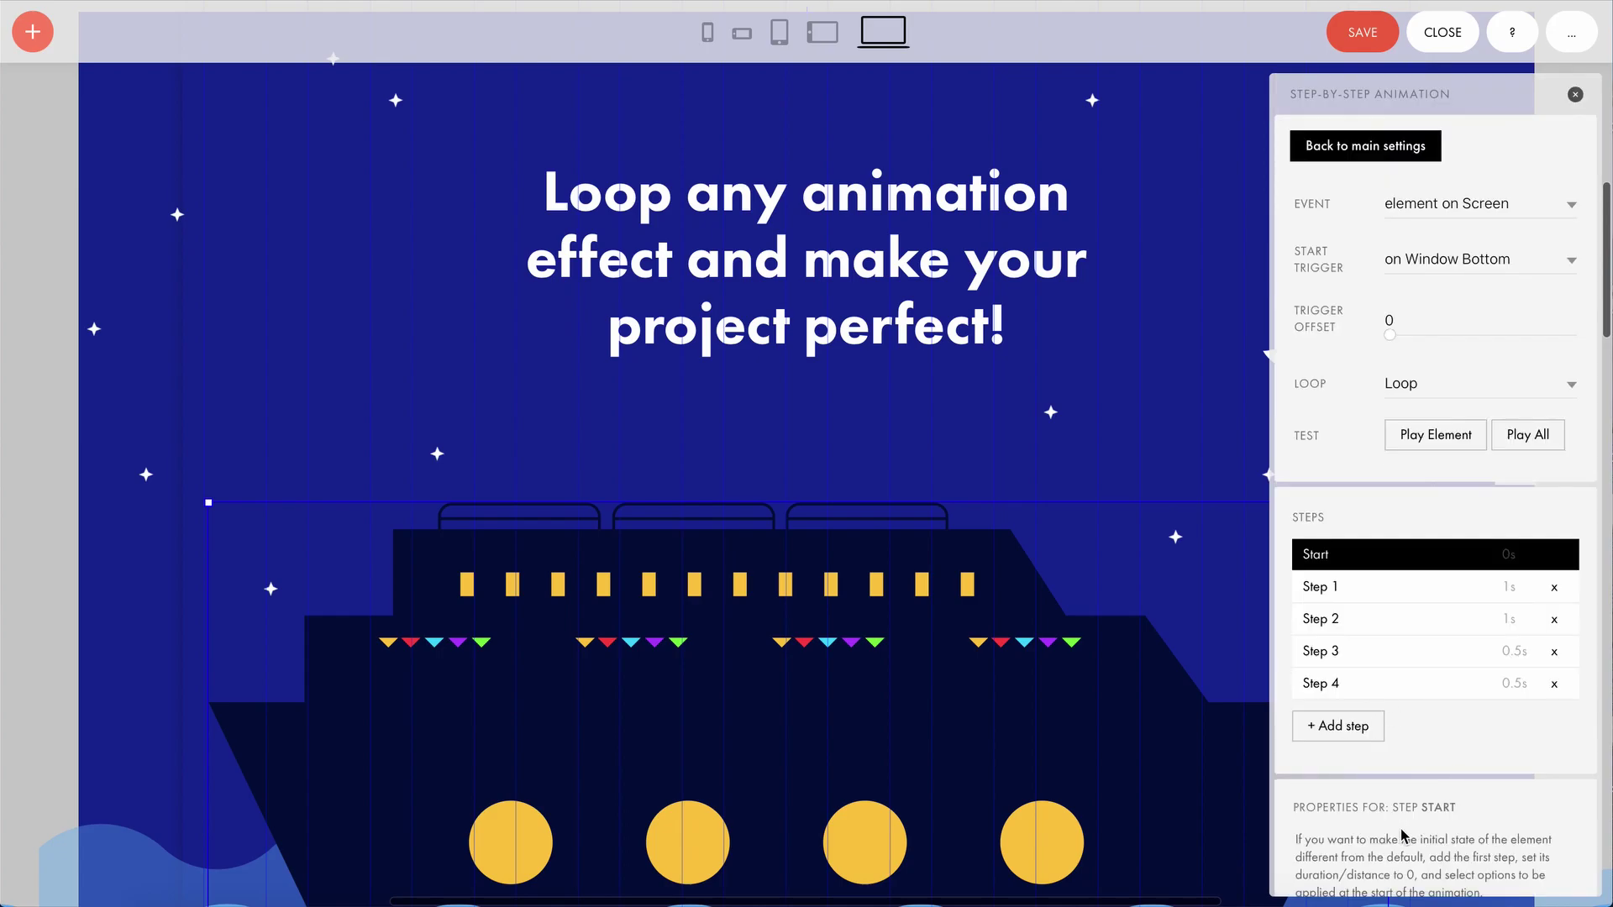
{"action": "scroll", "coordinate": [1103, 800], "scroll_direction": "down", "scroll_amount": 5}
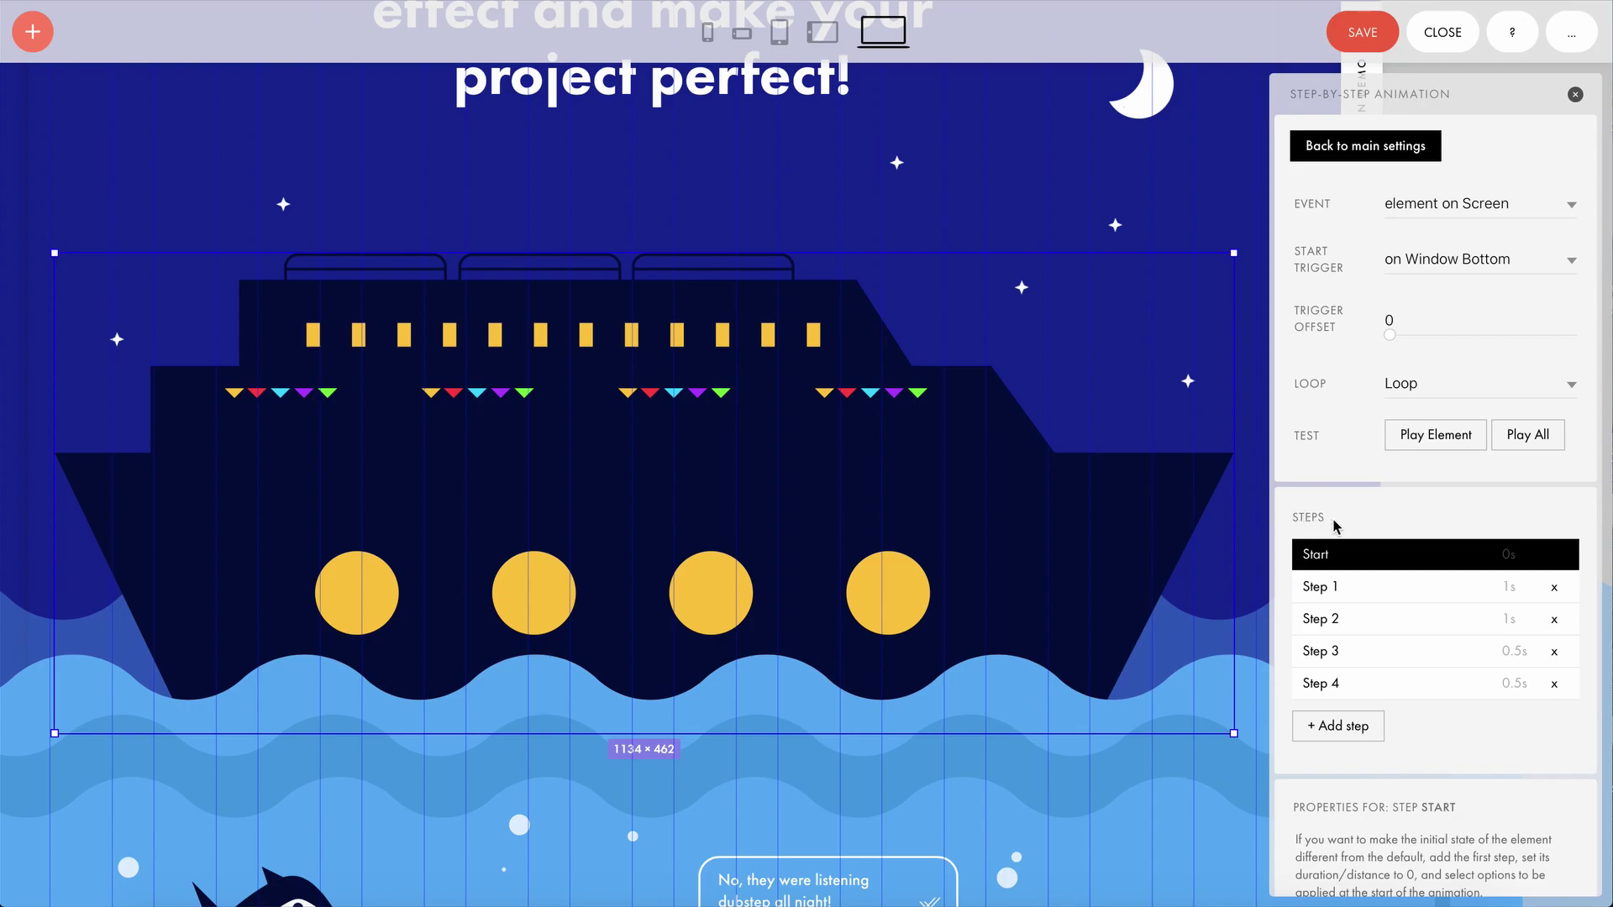
{"action": "left_click", "coordinate": [1356, 596]}
{"action": "scroll", "coordinate": [1365, 809], "scroll_direction": "down", "scroll_amount": 4}
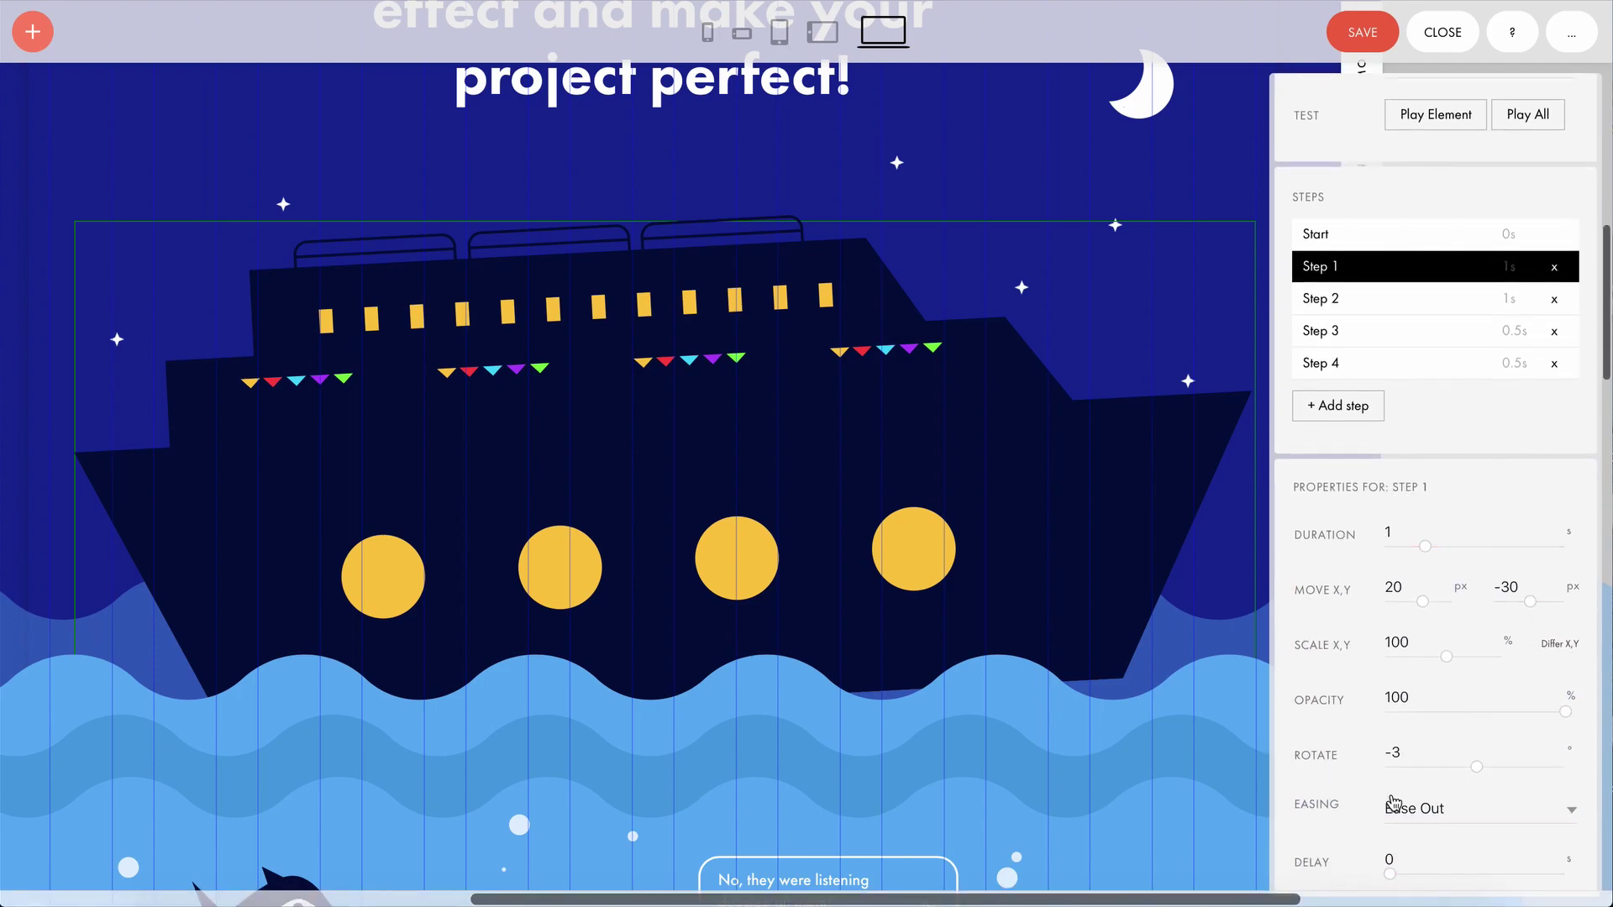
{"action": "scroll", "coordinate": [1412, 431], "scroll_direction": "up", "scroll_amount": 2}
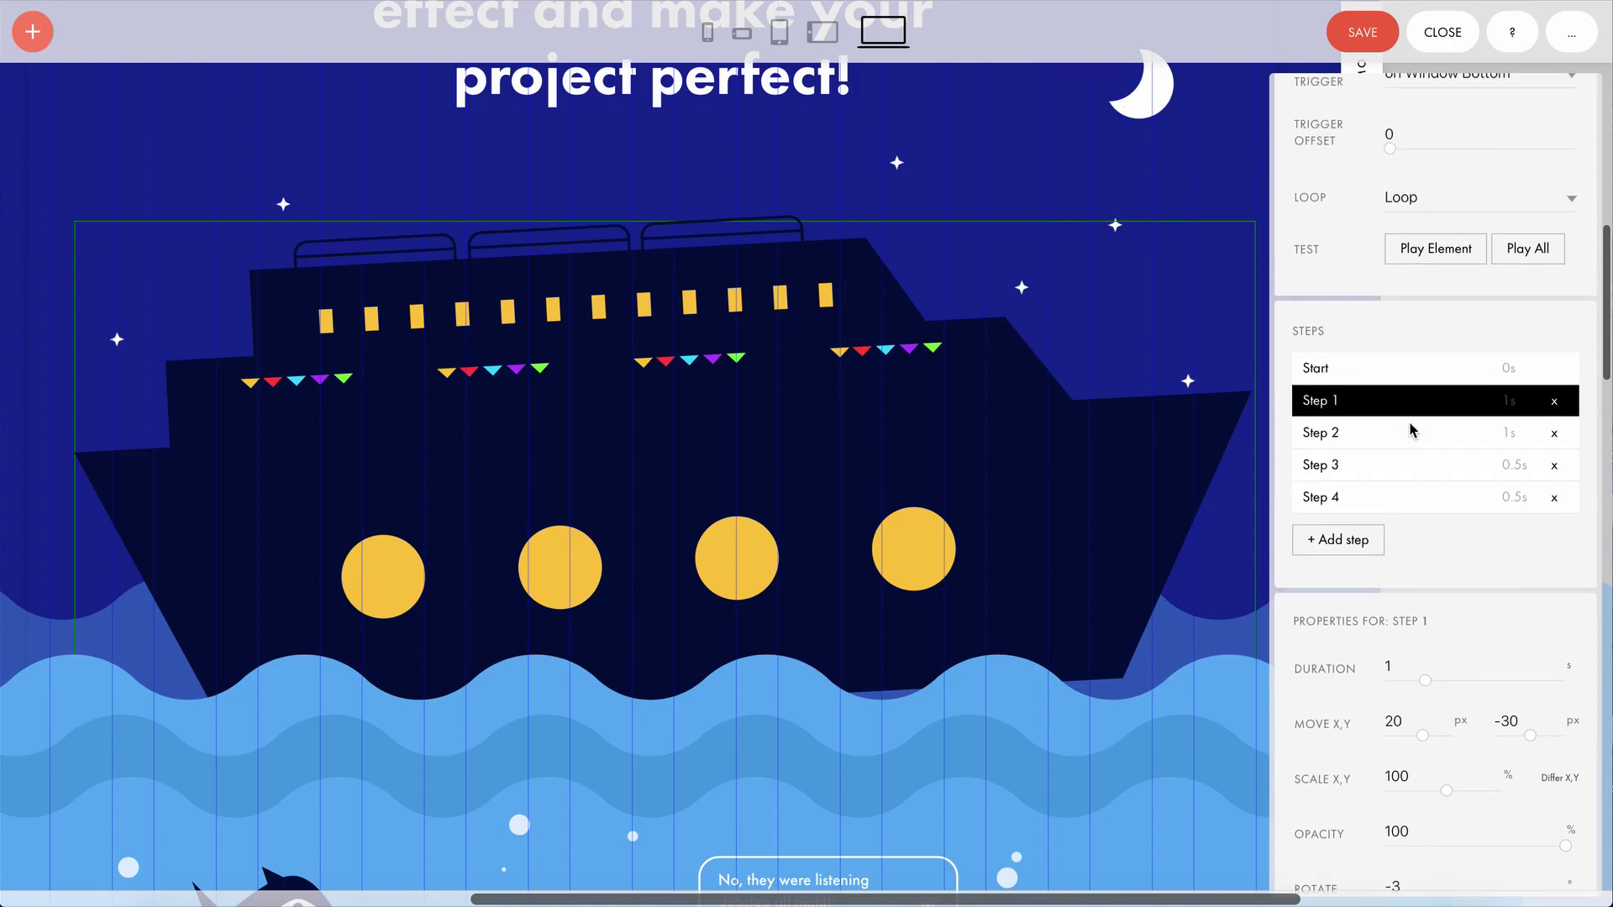
{"action": "left_click", "coordinate": [1411, 420]}
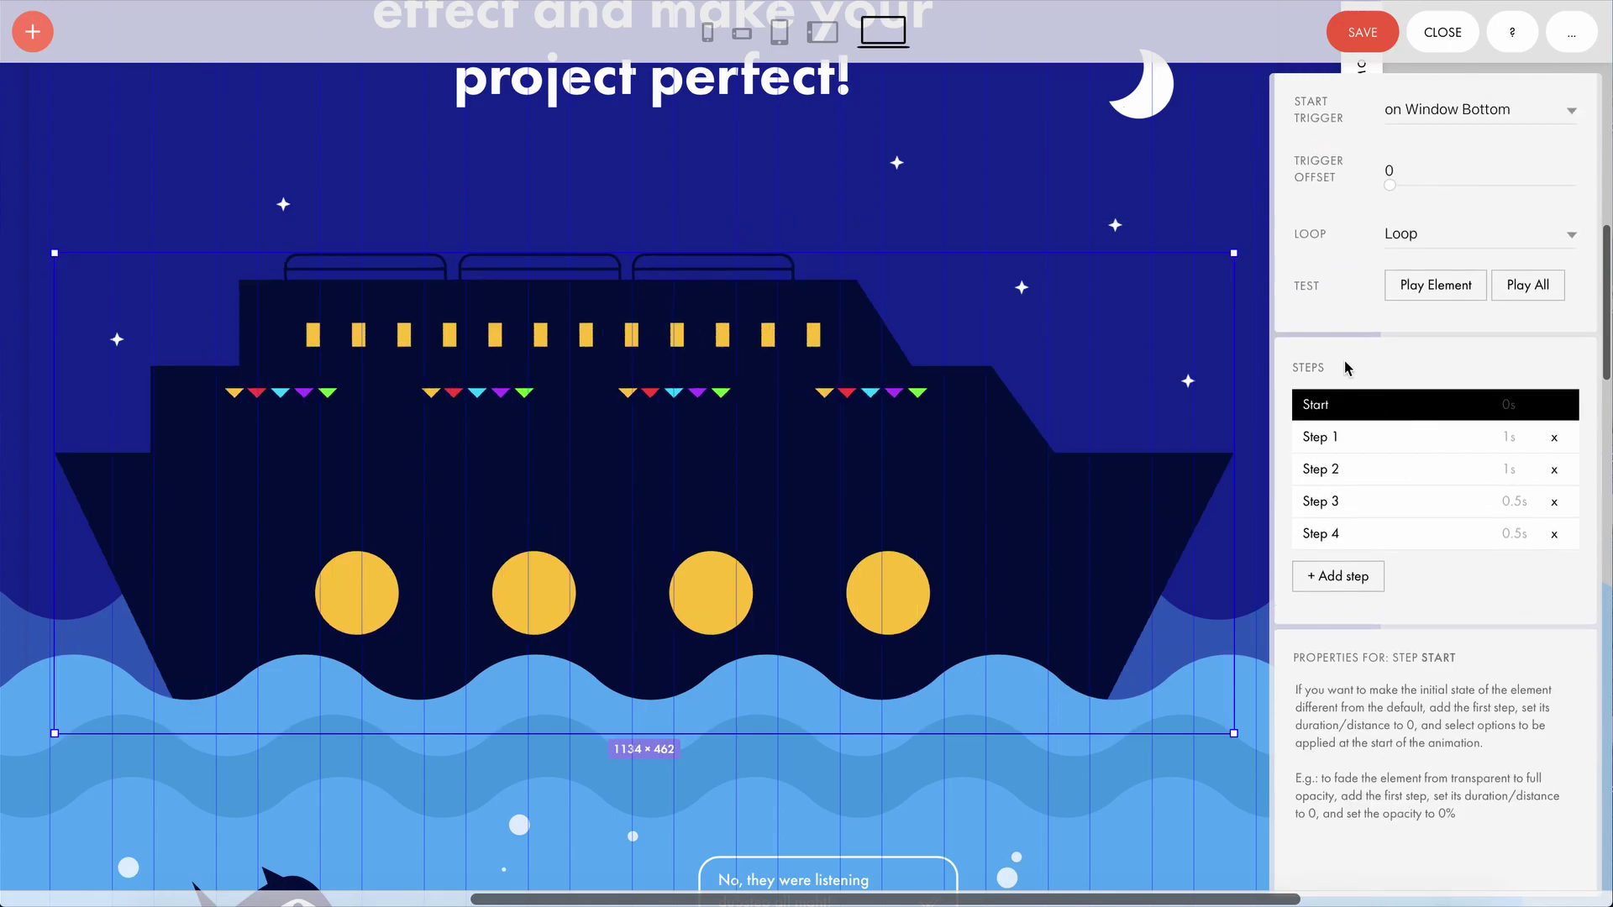
{"action": "scroll", "coordinate": [1347, 368], "scroll_direction": "up", "scroll_amount": 1}
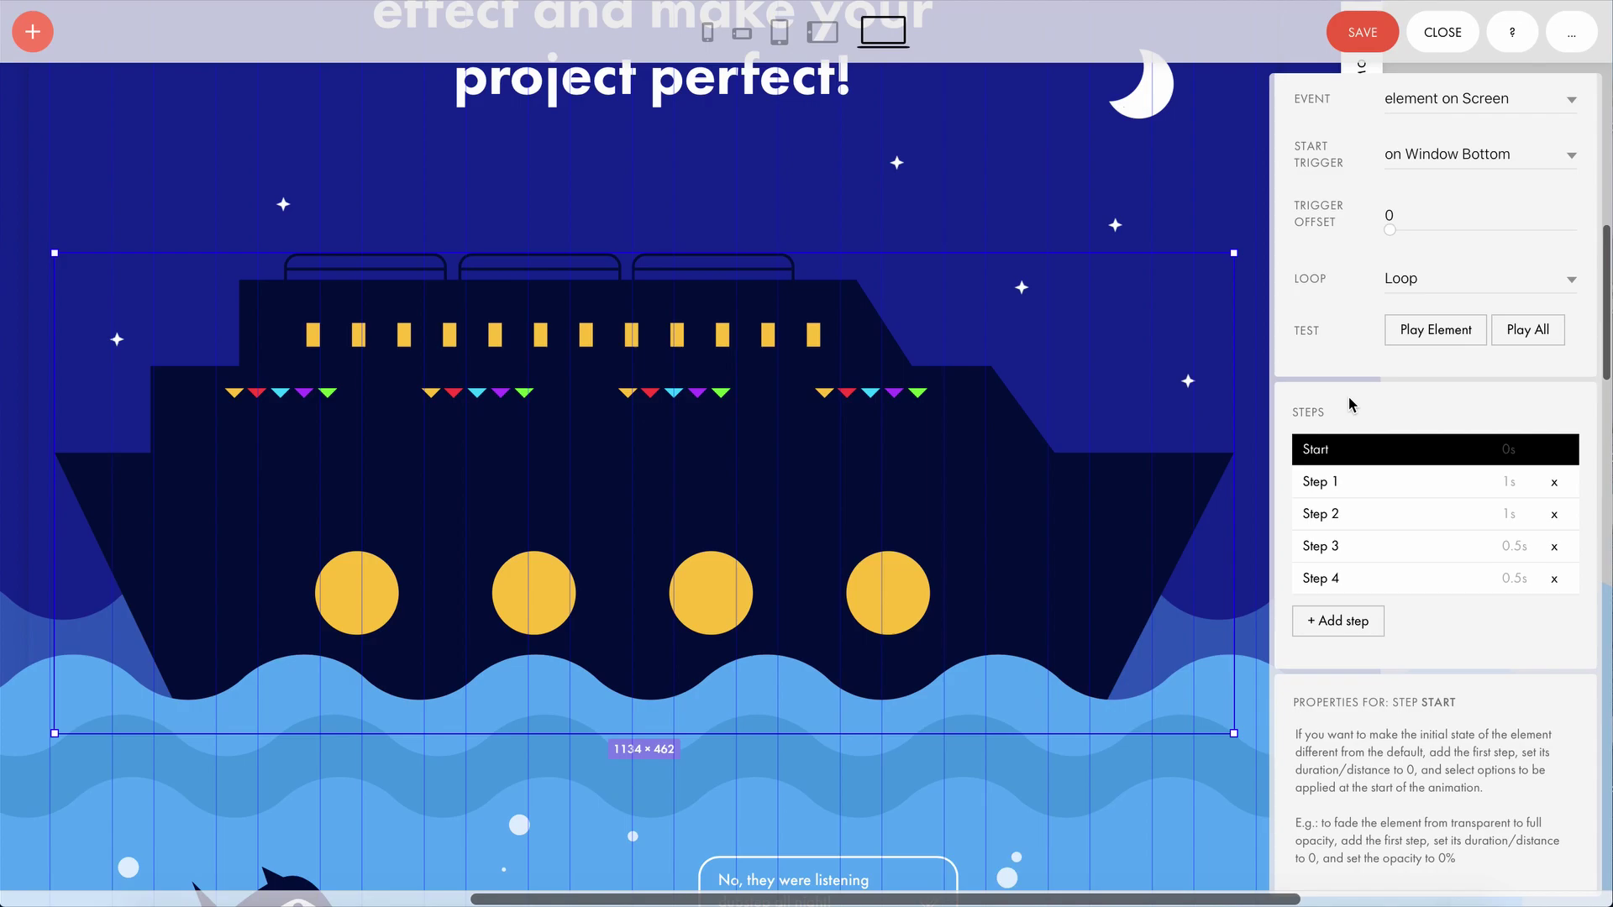
{"action": "left_click", "coordinate": [1429, 99]}
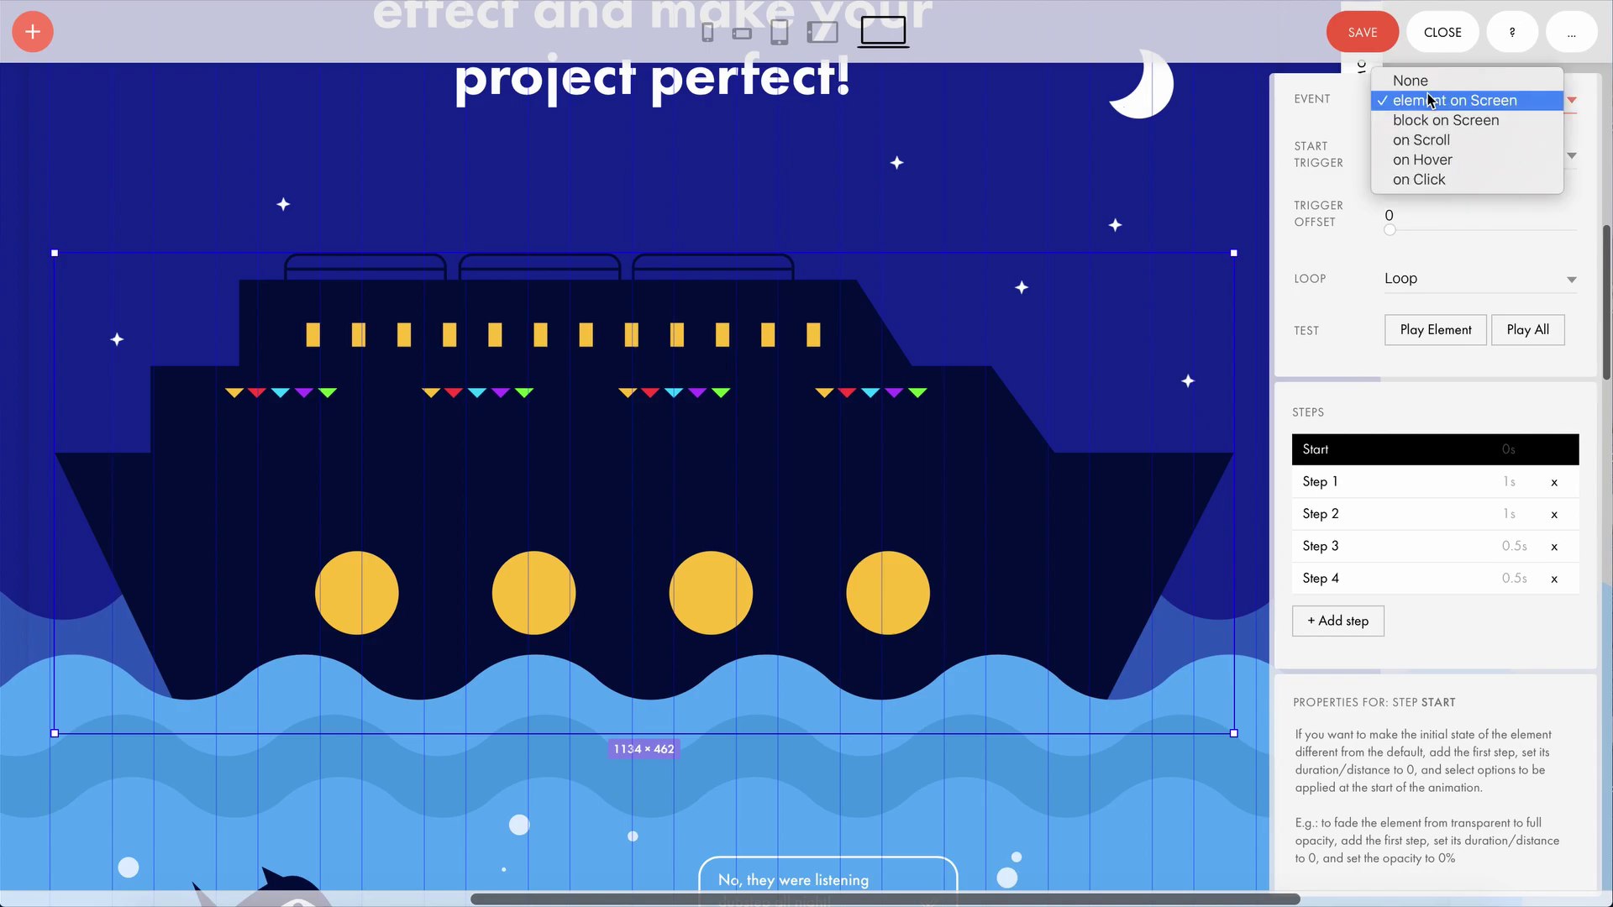
{"action": "left_click", "coordinate": [1422, 101]}
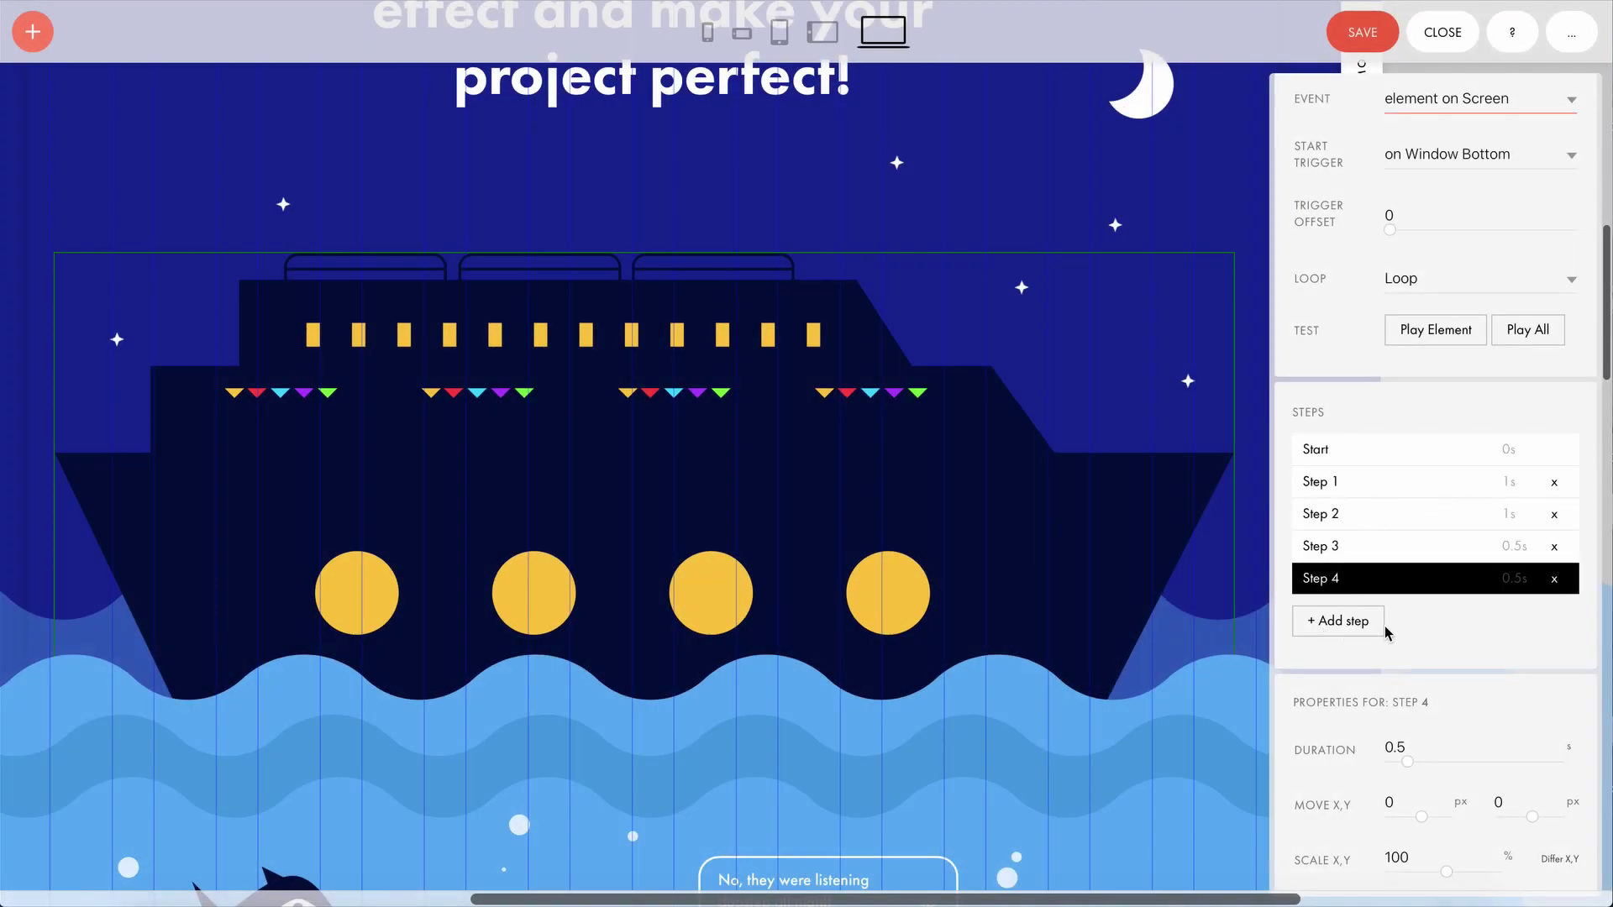
Go back to the Start state, then select Step 1 of the ship animation
{"action": "left_click", "coordinate": [1380, 460]}
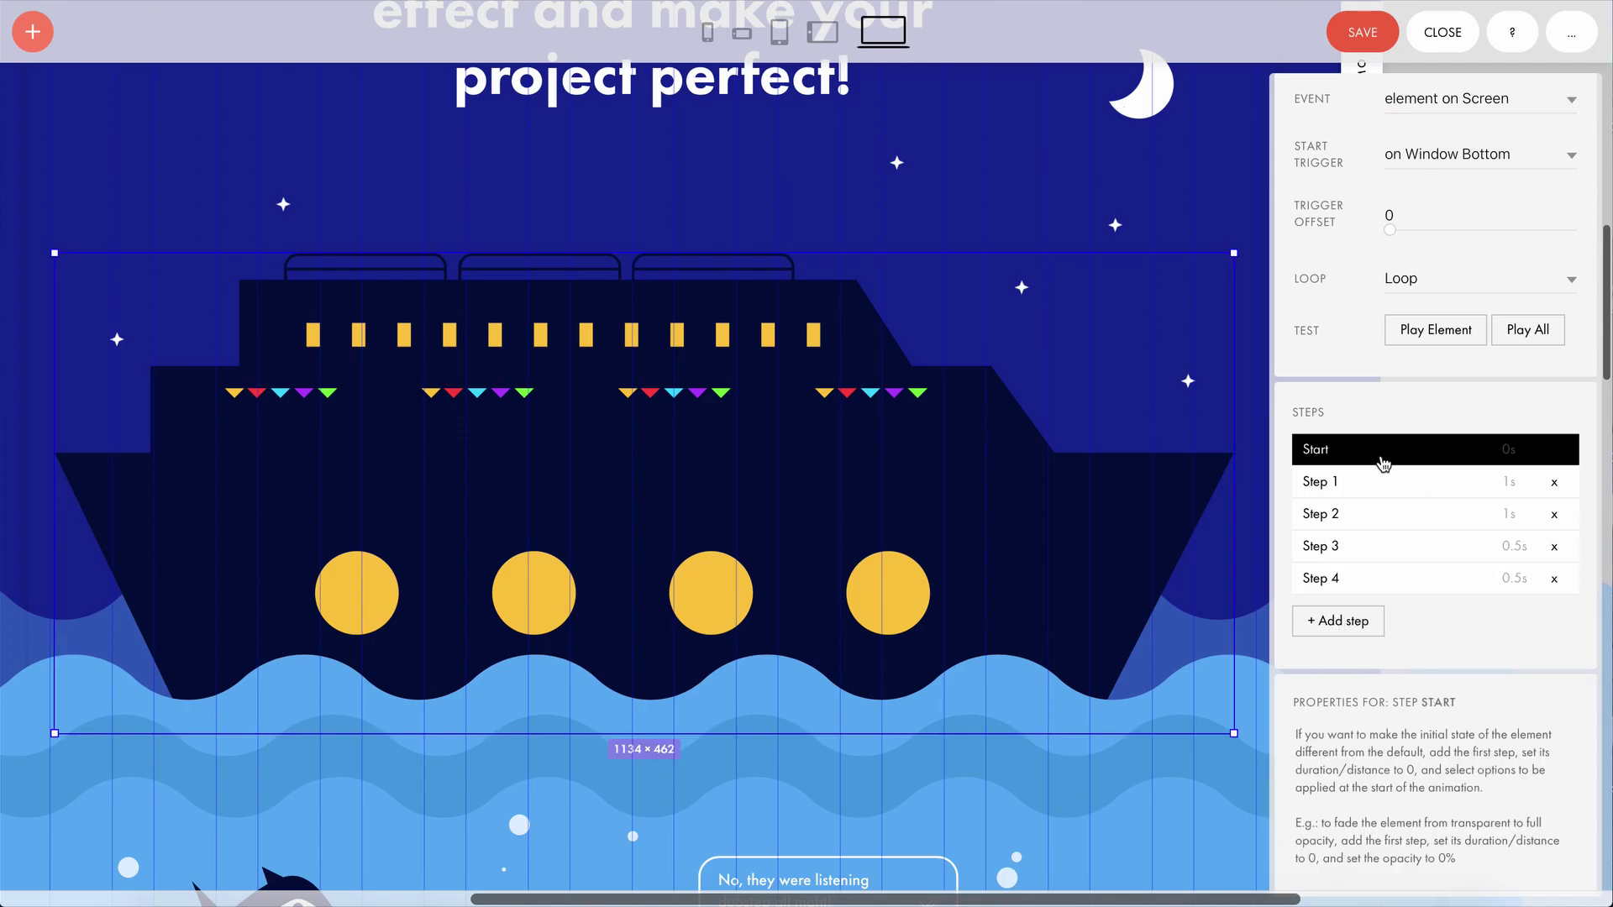
{"action": "scroll", "coordinate": [1387, 458], "scroll_direction": "down", "scroll_amount": 3}
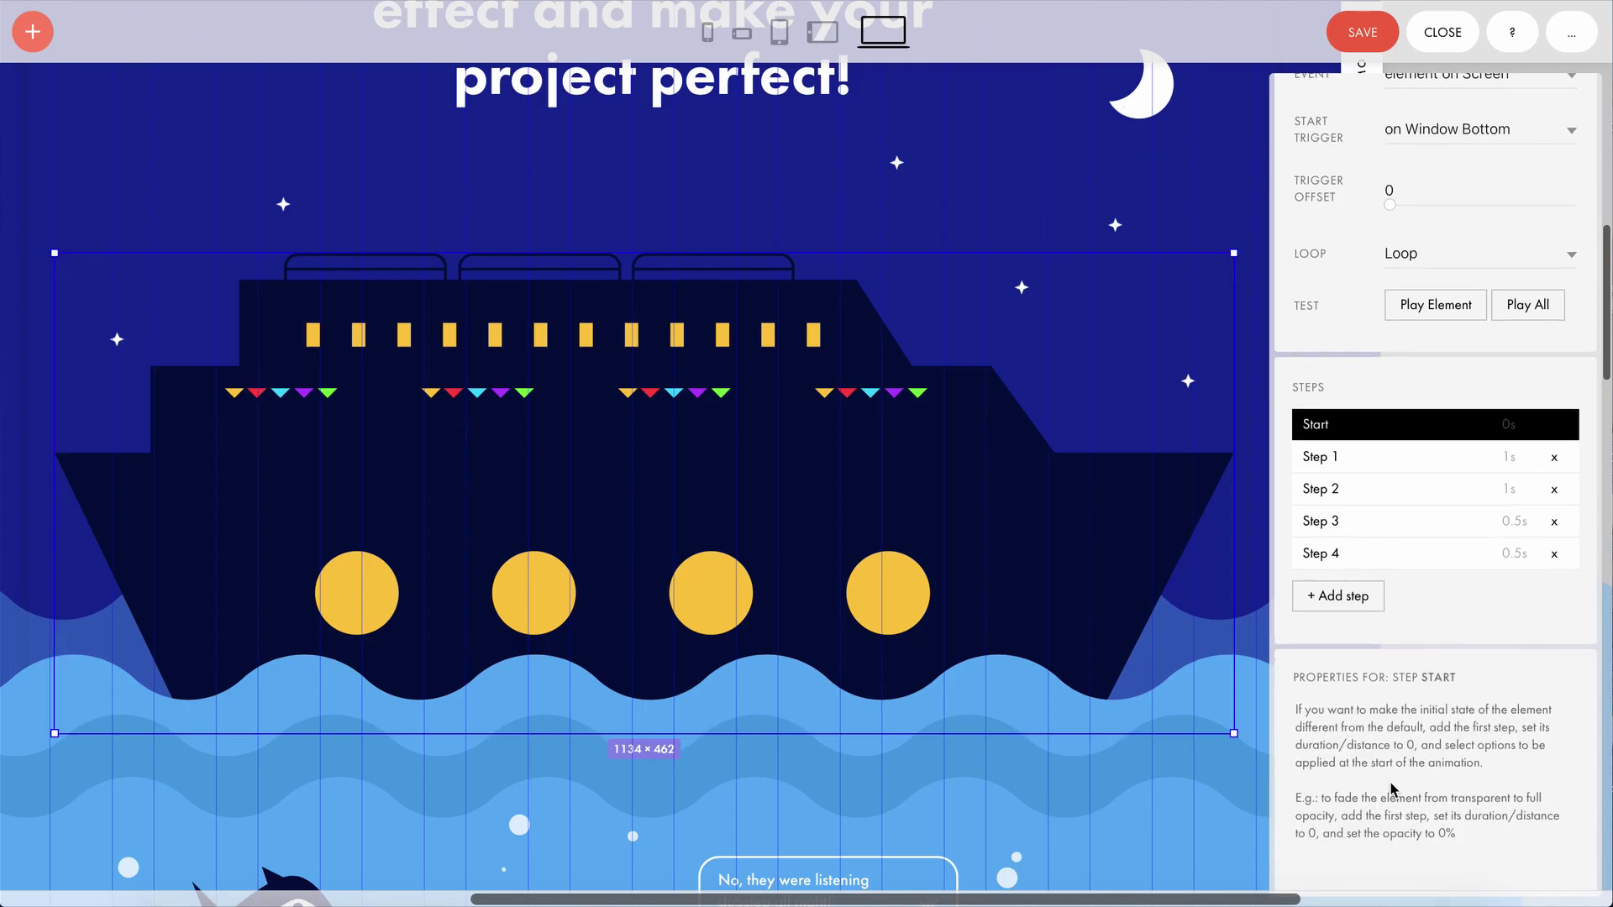
{"action": "left_click", "coordinate": [1380, 370]}
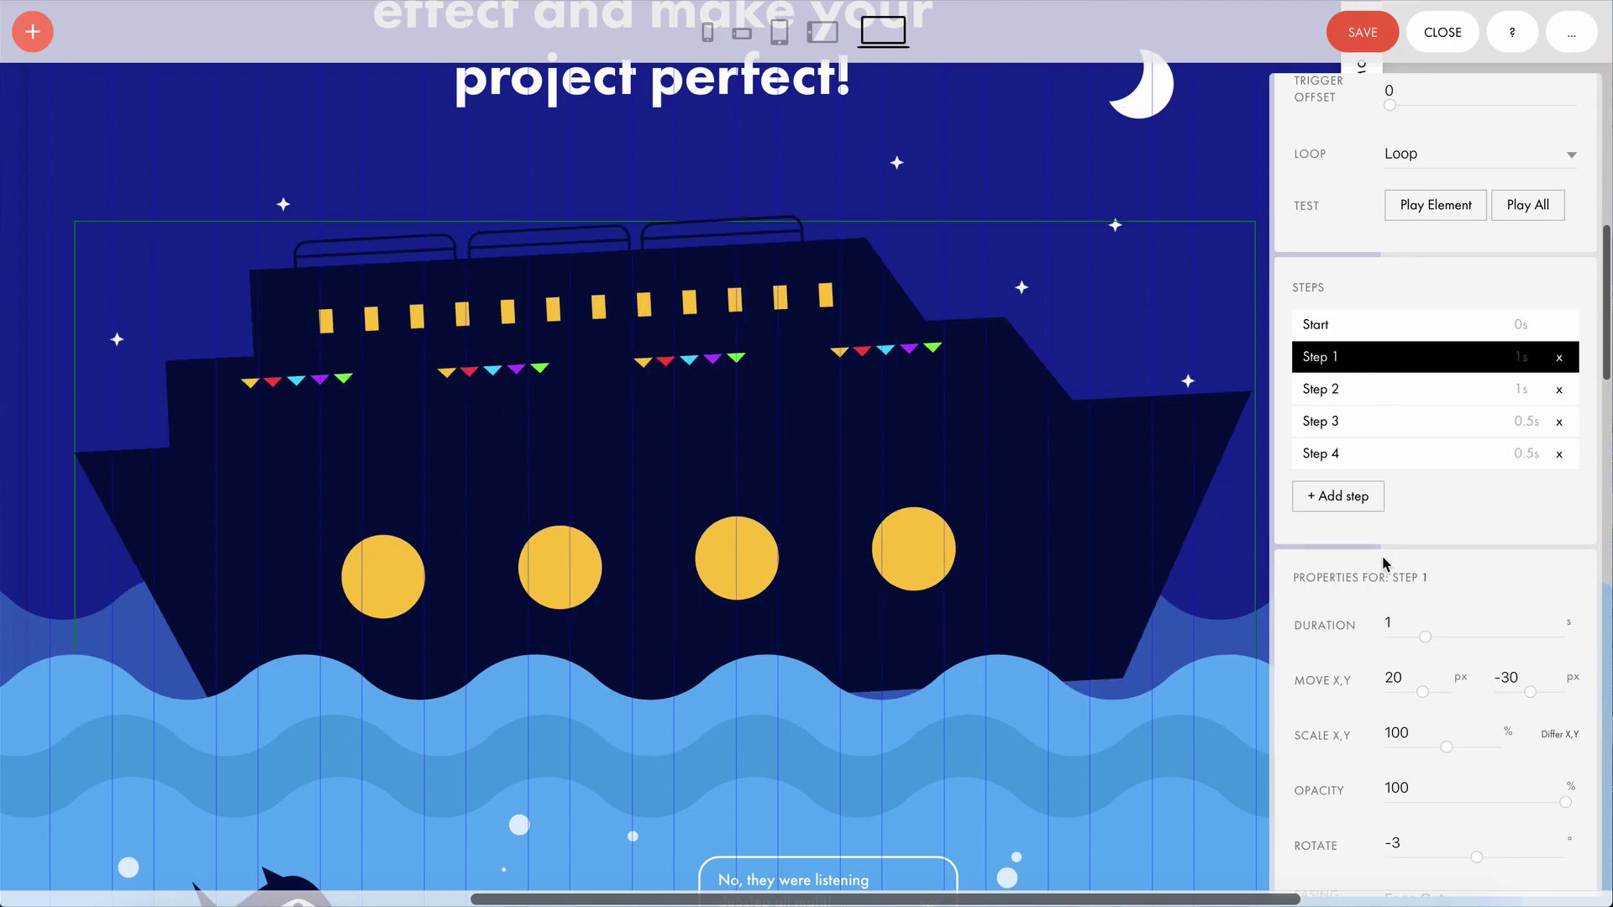
{"action": "scroll", "coordinate": [1339, 781], "scroll_direction": "down", "scroll_amount": 4}
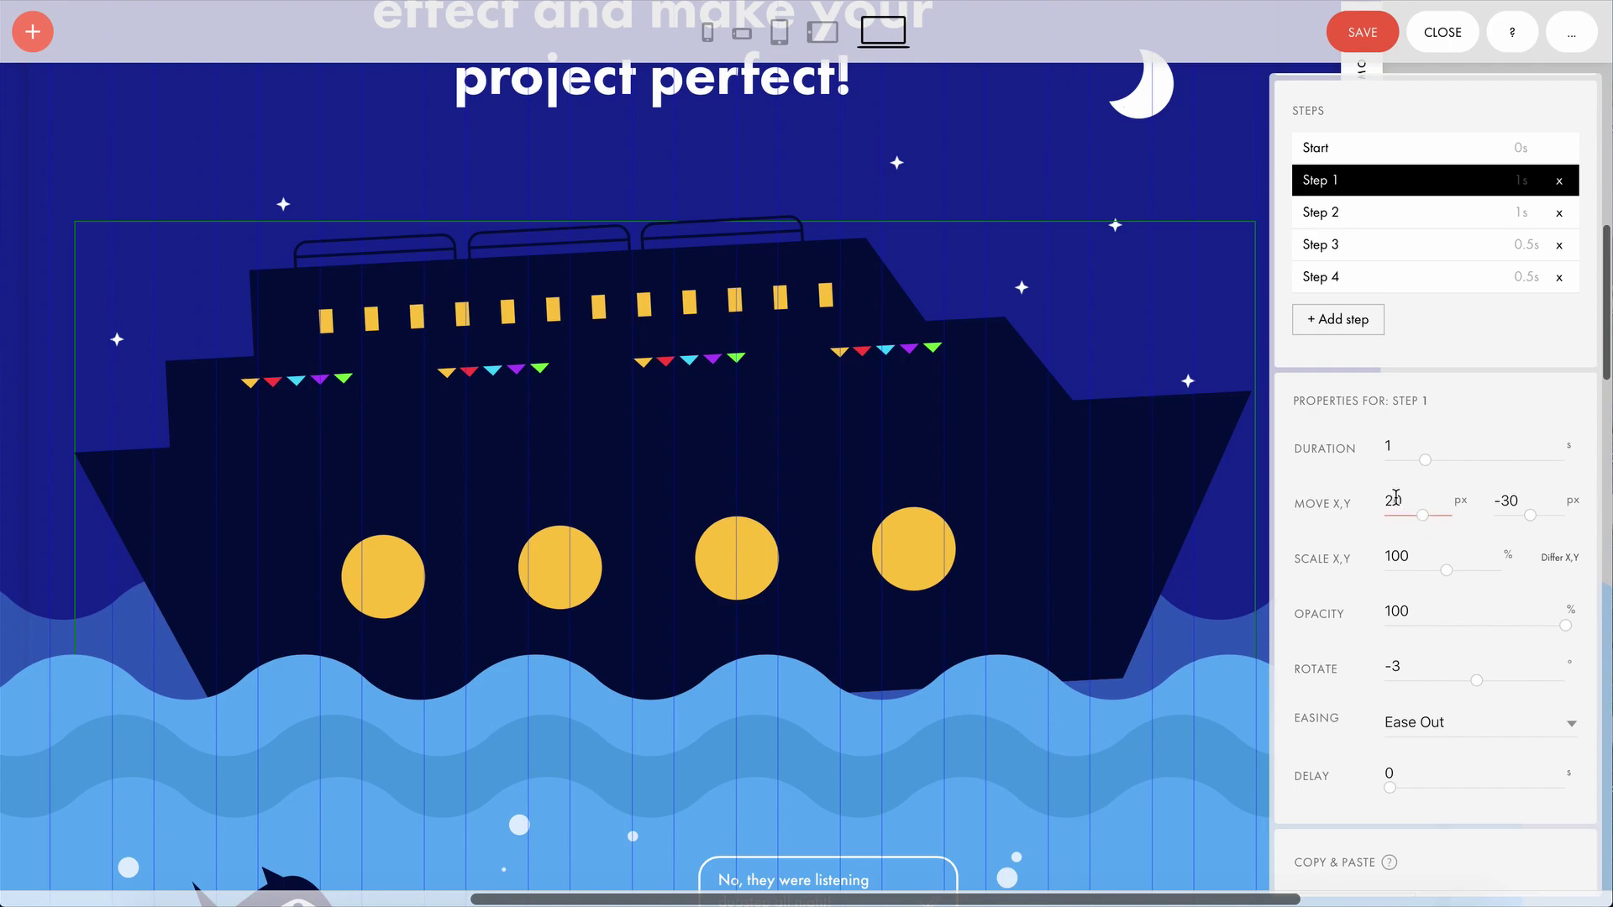
Check Step 1's vertical move, -3° rotation and duration values, leaving them unchanged
{"action": "left_click", "coordinate": [1529, 494]}
{"action": "left_click", "coordinate": [1420, 663]}
{"action": "double_click", "coordinate": [1421, 663]}
{"action": "left_click", "coordinate": [1424, 663]}
{"action": "left_click", "coordinate": [1409, 447]}
Inspect Step 2's 3° rotation and its duration value
{"action": "left_click", "coordinate": [1359, 220]}
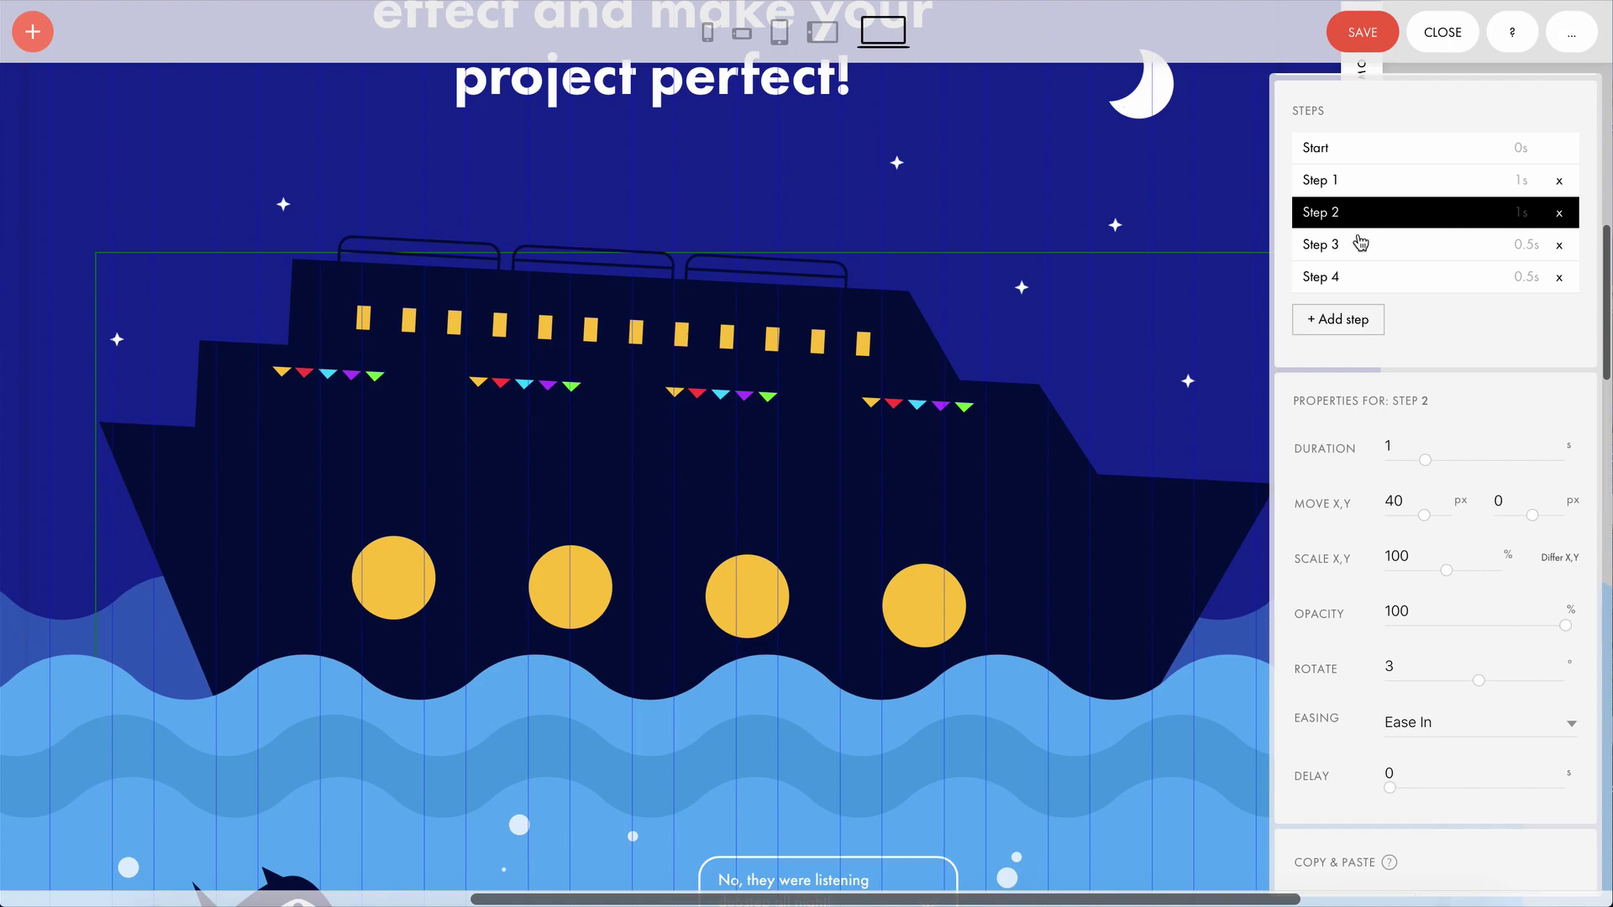
{"action": "scroll", "coordinate": [1362, 658], "scroll_direction": "down", "scroll_amount": 1}
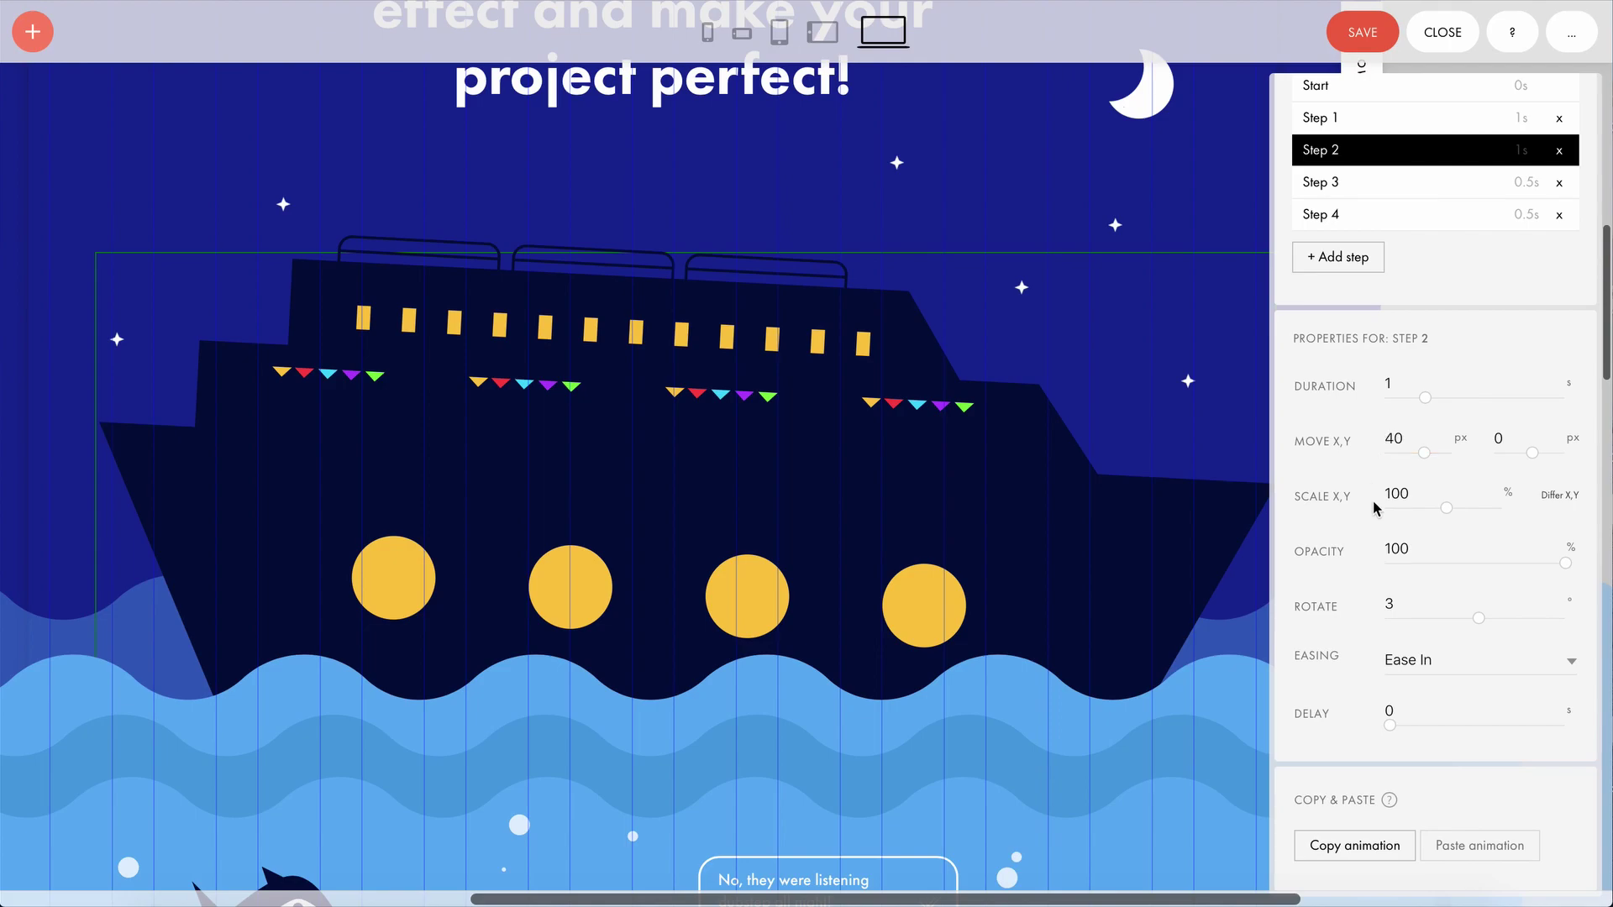
{"action": "double_click", "coordinate": [1389, 602]}
{"action": "left_click", "coordinate": [1404, 382]}
Review Steps 3 and 4, comparing Step 4's zero-rotation pose with the Start pose
{"action": "left_click", "coordinate": [1371, 183]}
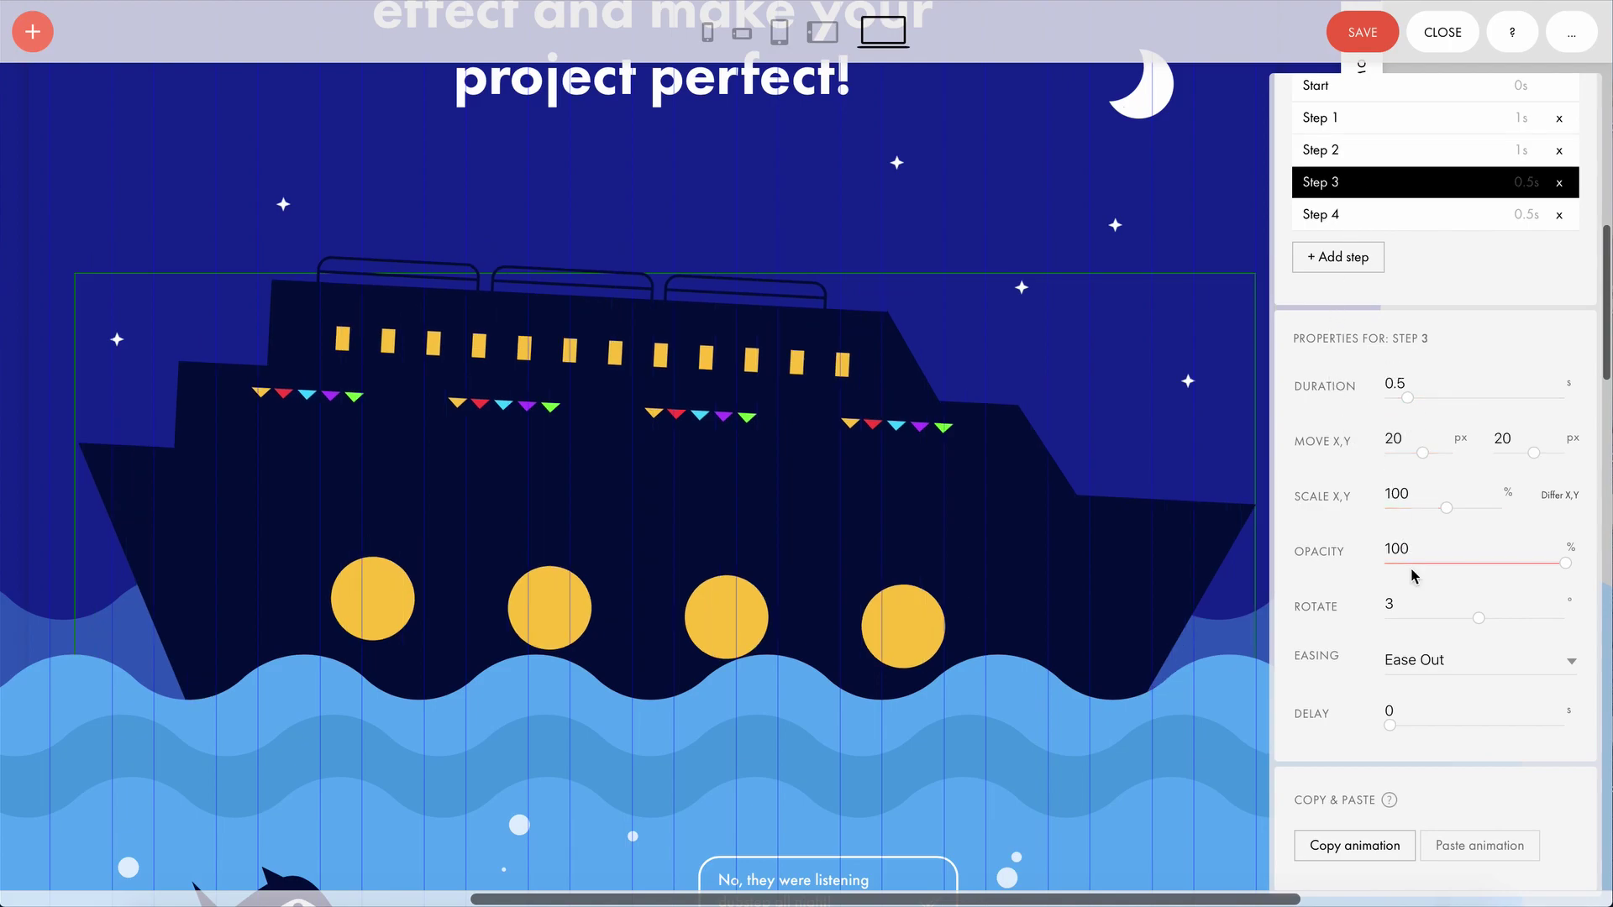
{"action": "left_click", "coordinate": [1404, 220]}
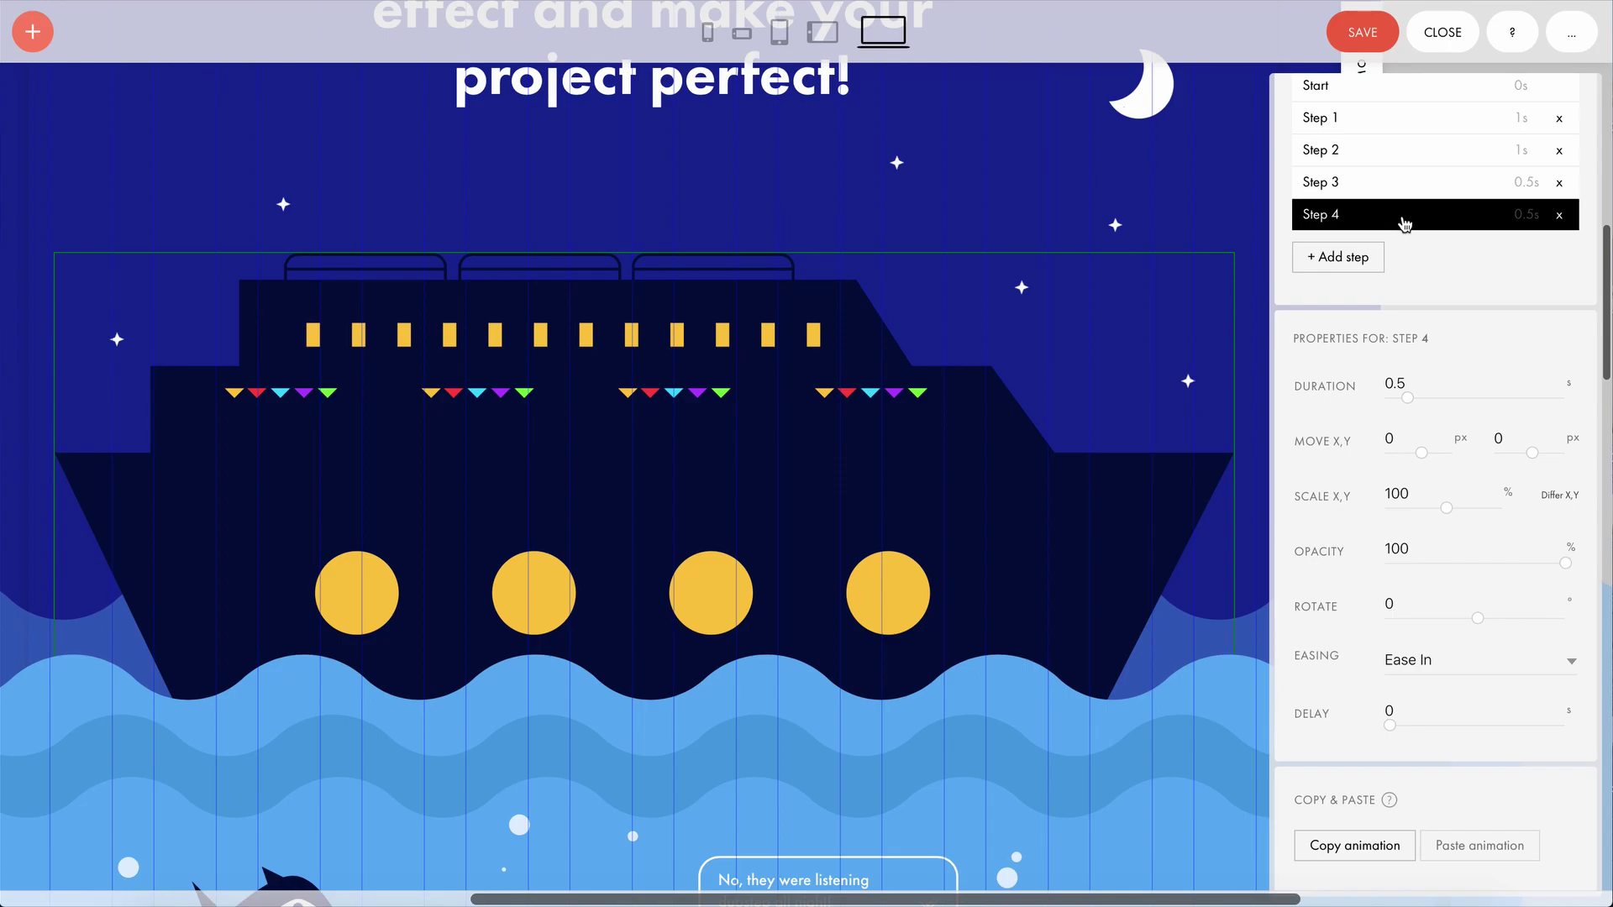
{"action": "scroll", "coordinate": [1404, 234], "scroll_direction": "up", "scroll_amount": 2}
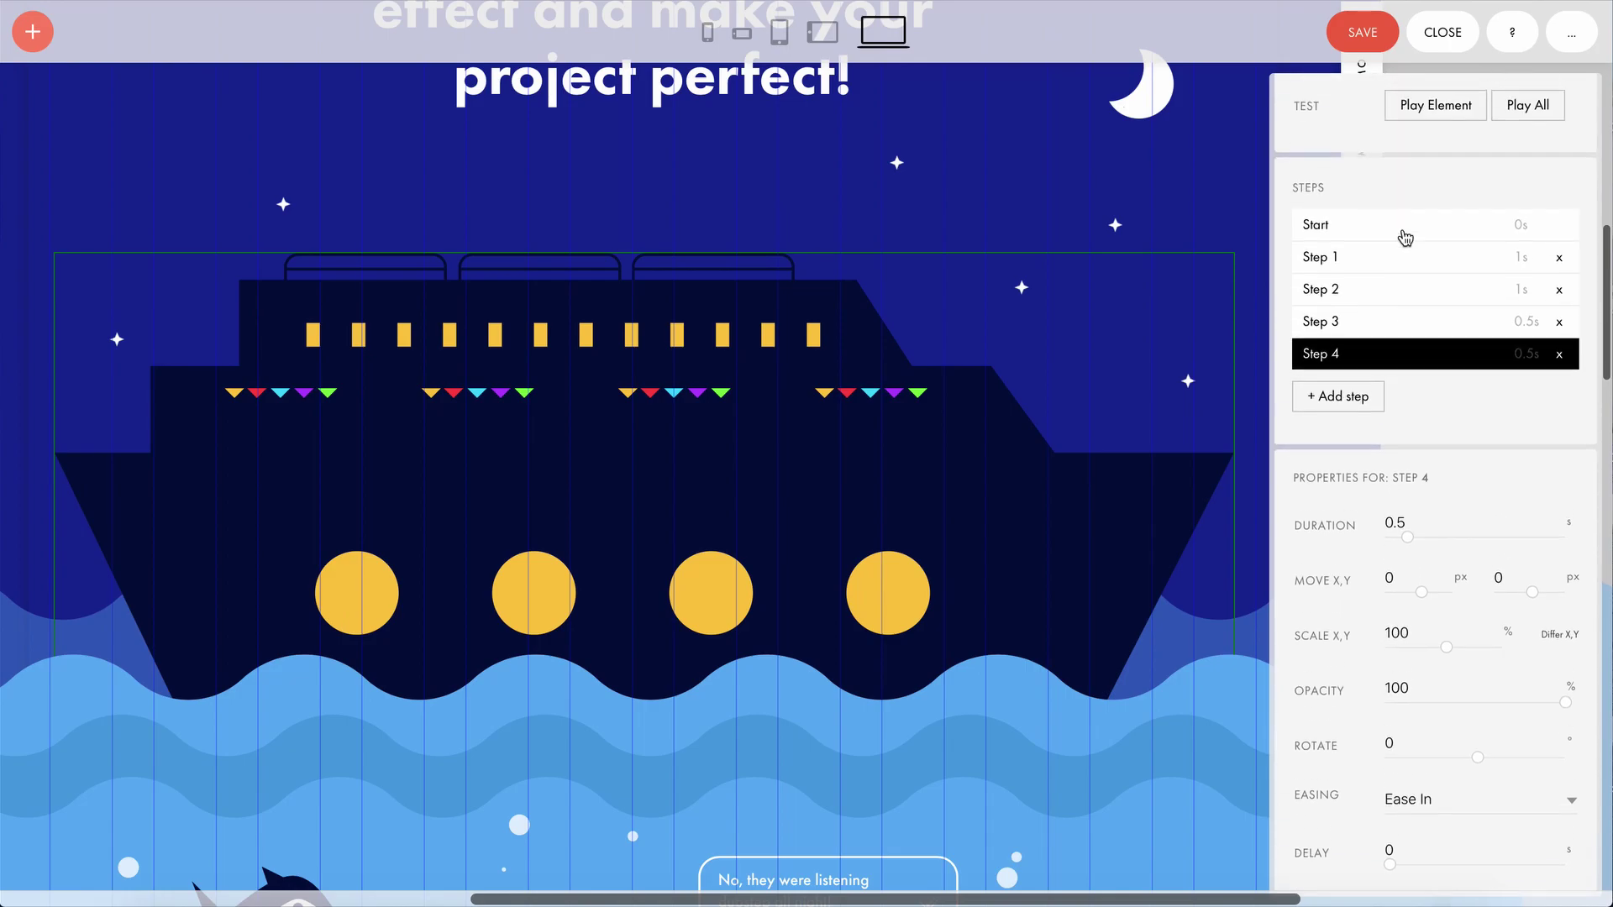
{"action": "left_click", "coordinate": [1395, 226]}
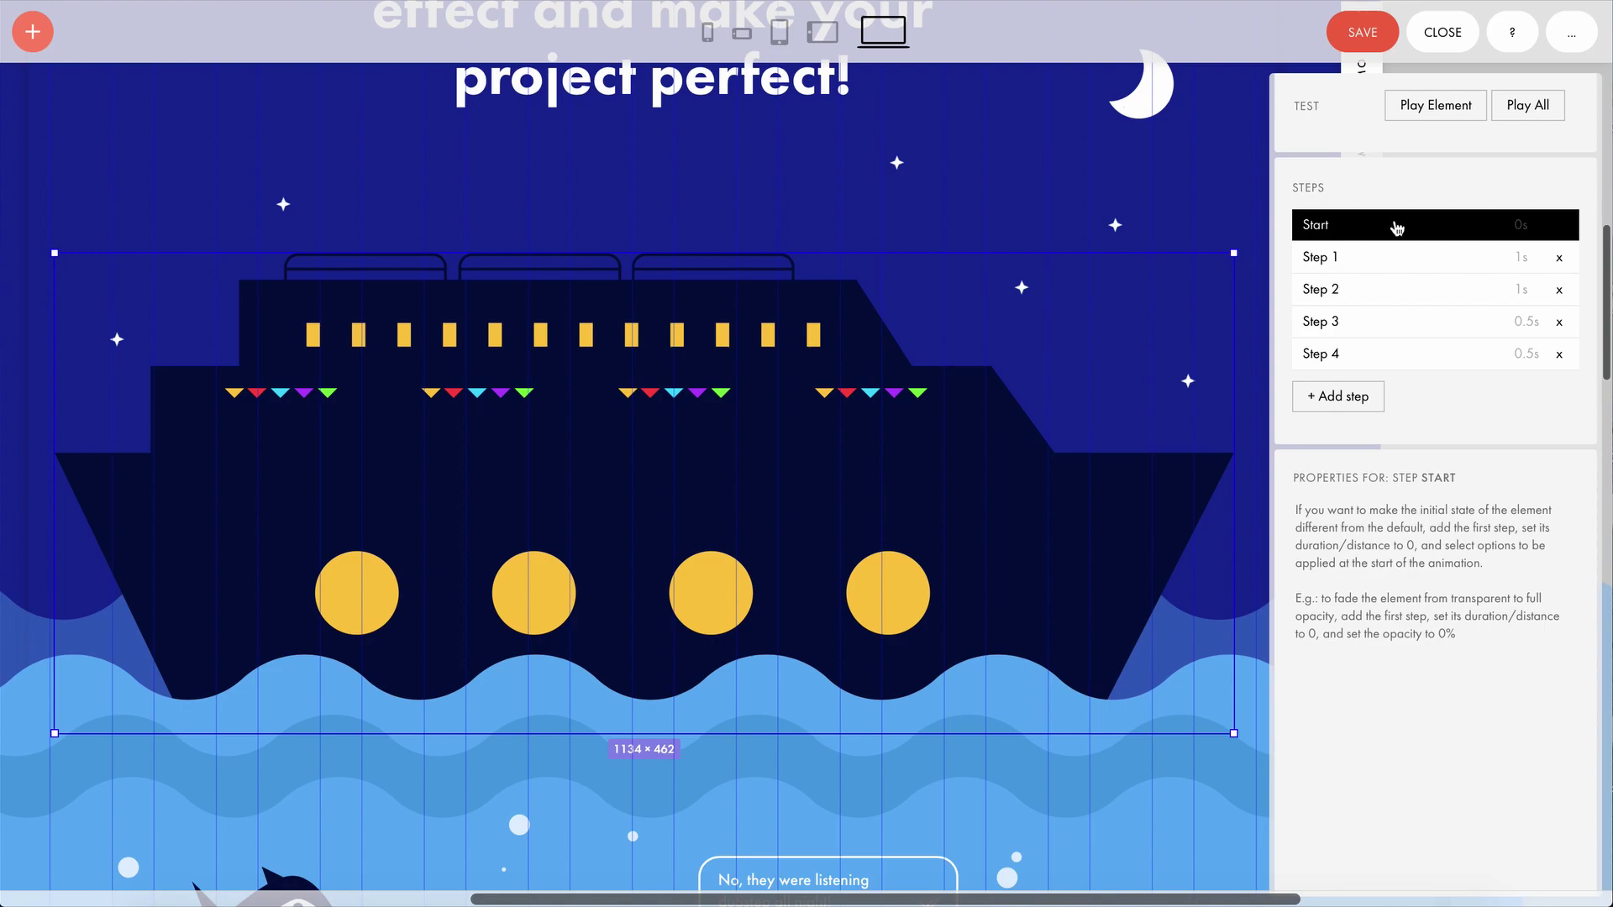
{"action": "left_click", "coordinate": [1376, 367]}
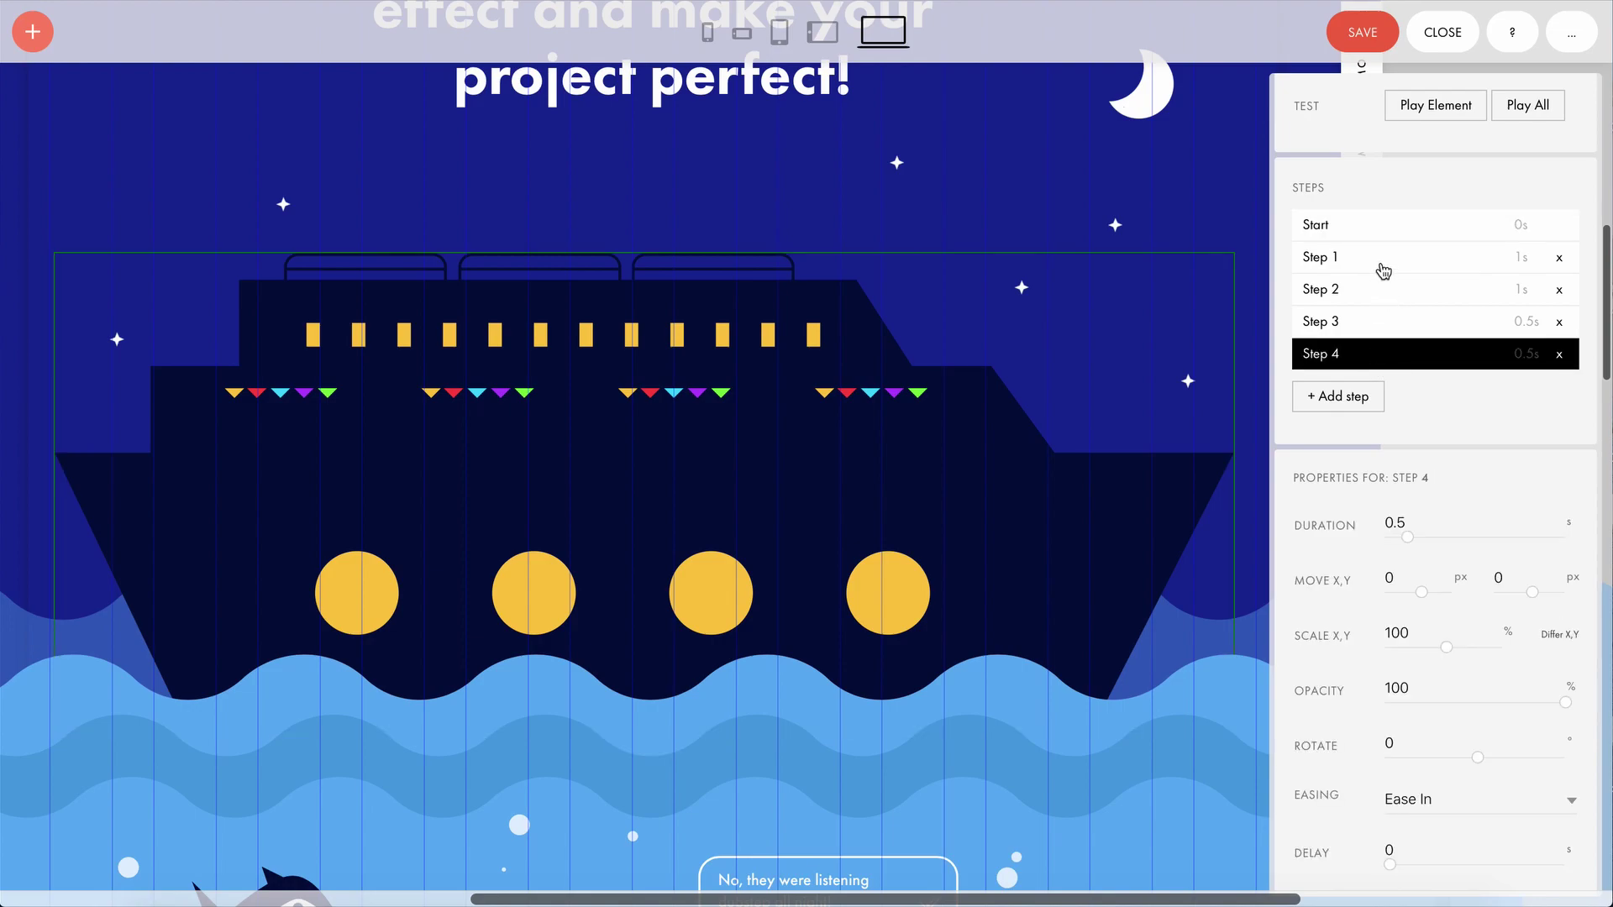
Set the ship animation's Loop option to Loop
{"action": "scroll", "coordinate": [1414, 180], "scroll_direction": "up", "scroll_amount": 4}
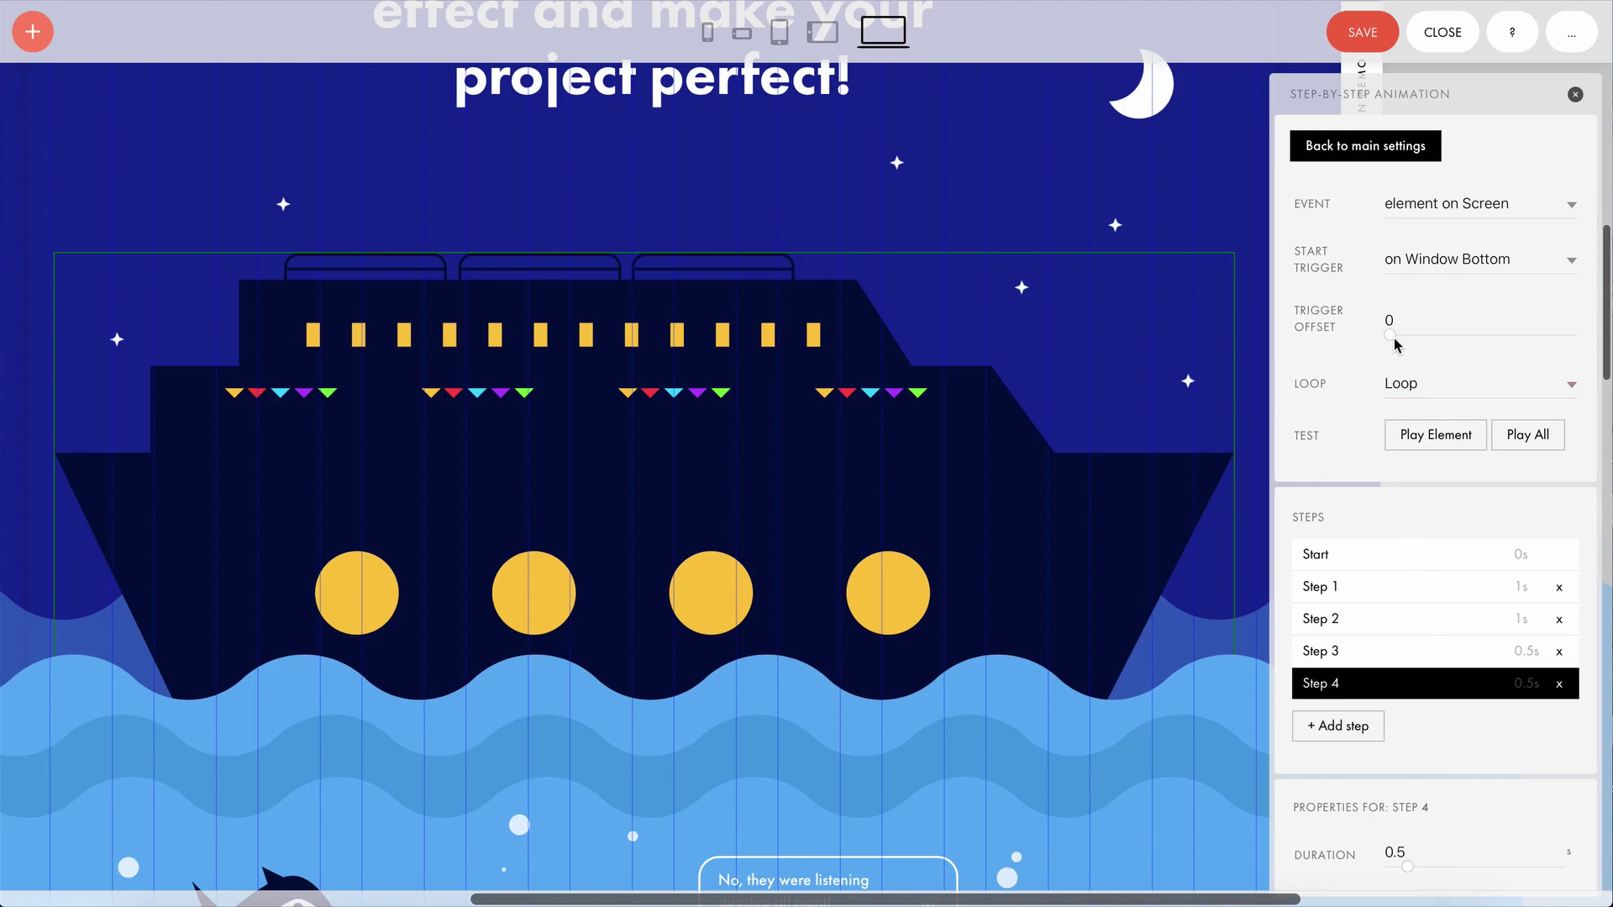
{"action": "left_click", "coordinate": [1442, 385]}
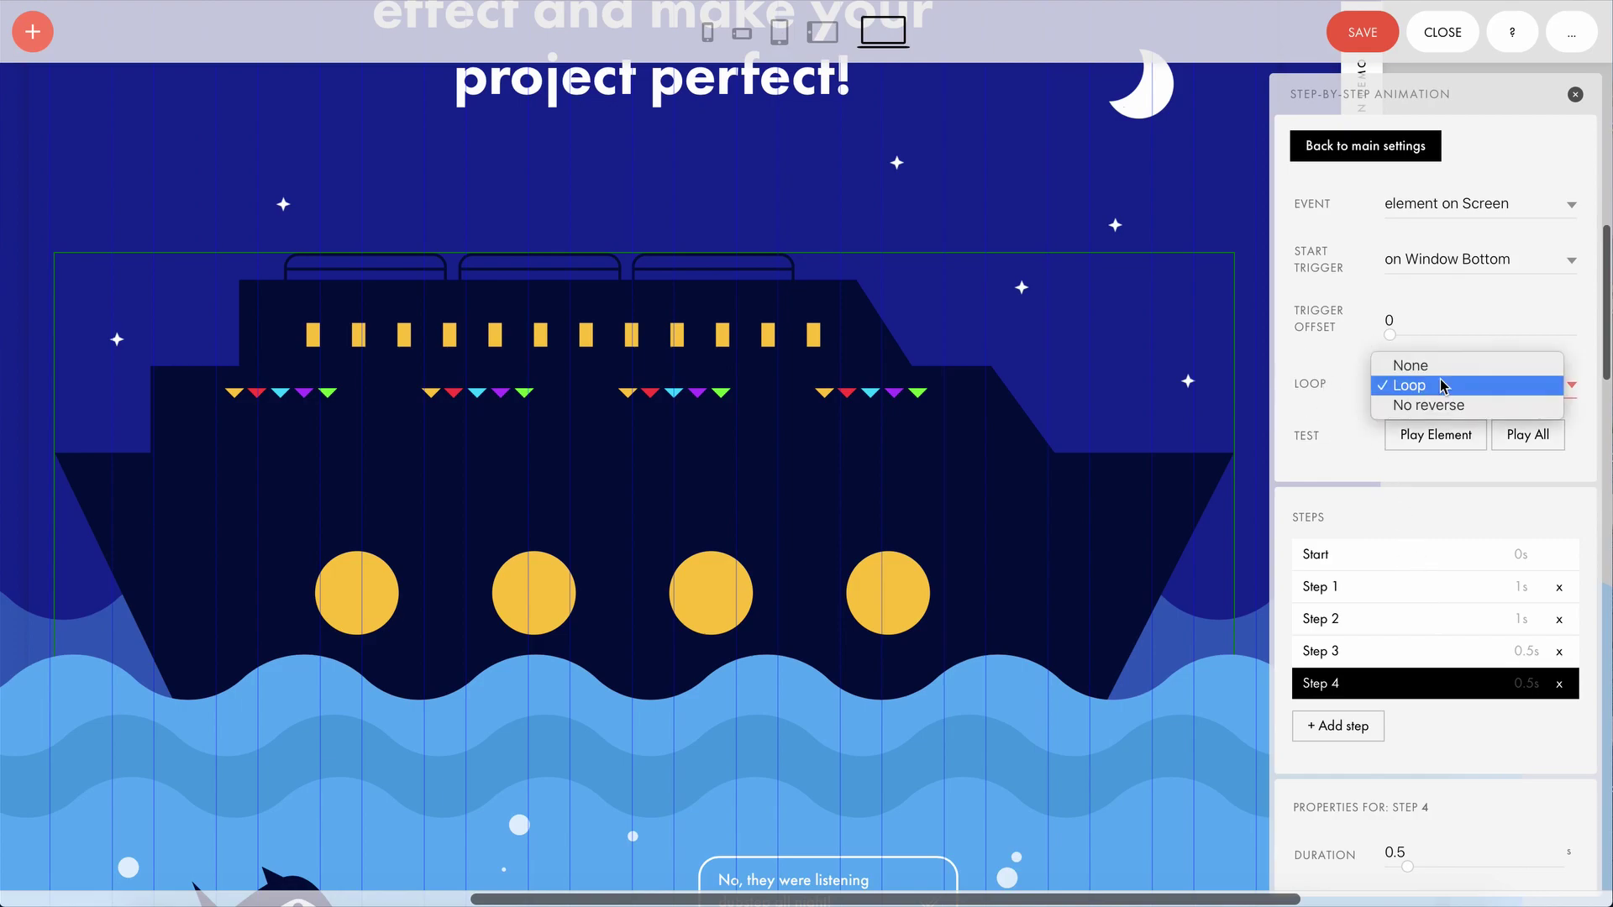
{"action": "left_click", "coordinate": [1413, 388]}
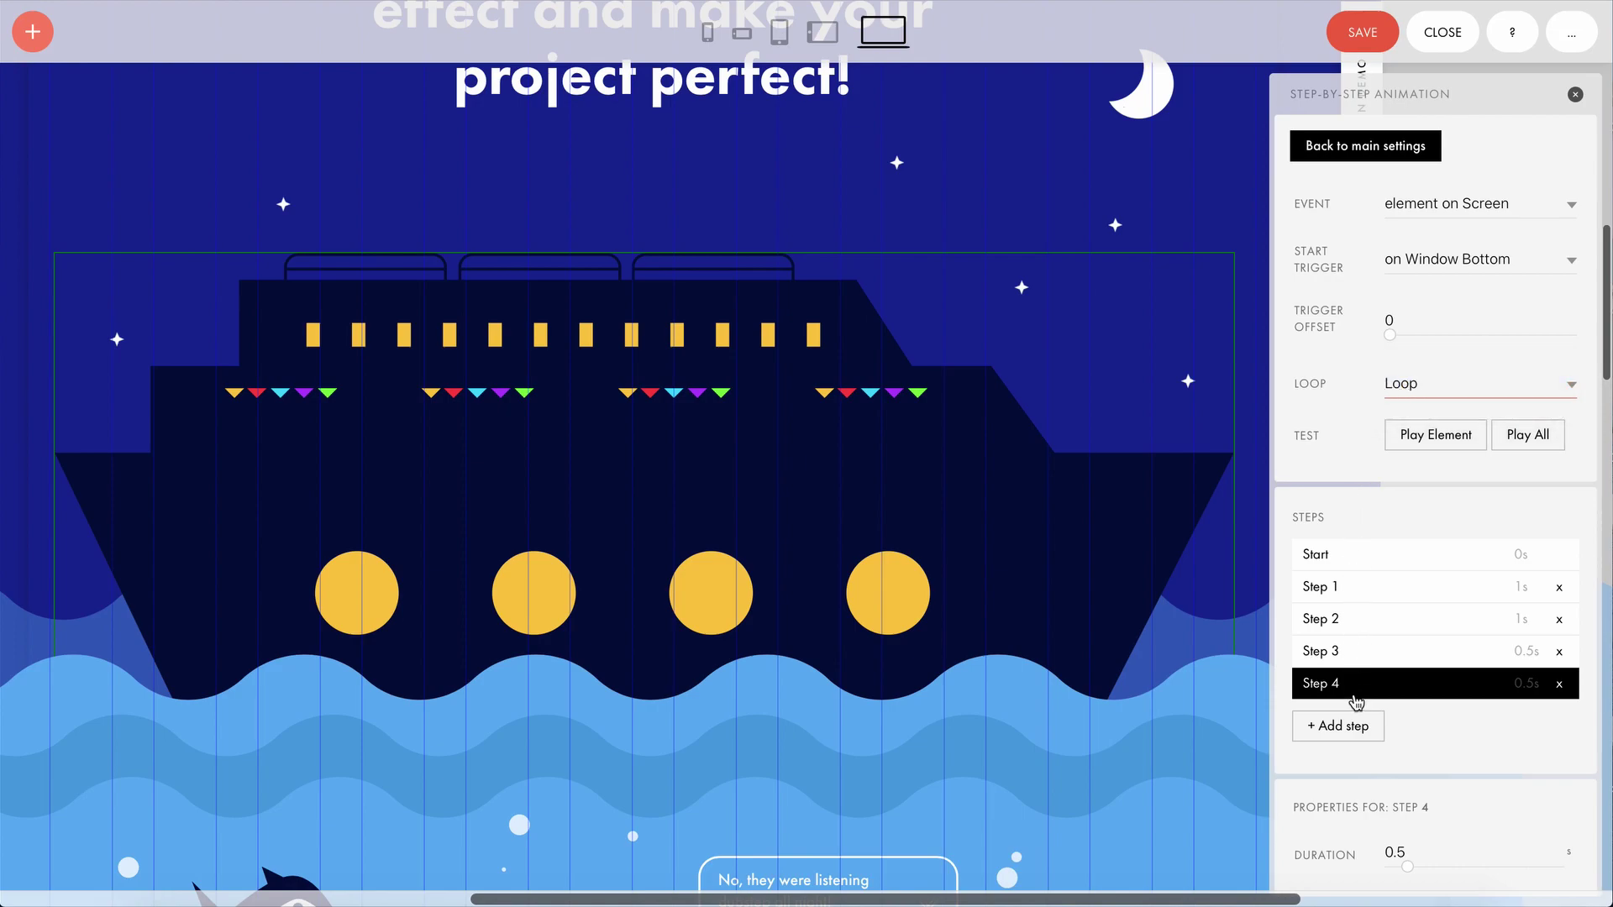
Preview the ship's Start pose and Steps 1–4 in turn, ending back at Start
{"action": "left_click", "coordinate": [1356, 551]}
{"action": "left_click", "coordinate": [1360, 586]}
{"action": "left_click", "coordinate": [1359, 620]}
{"action": "left_click", "coordinate": [1360, 652]}
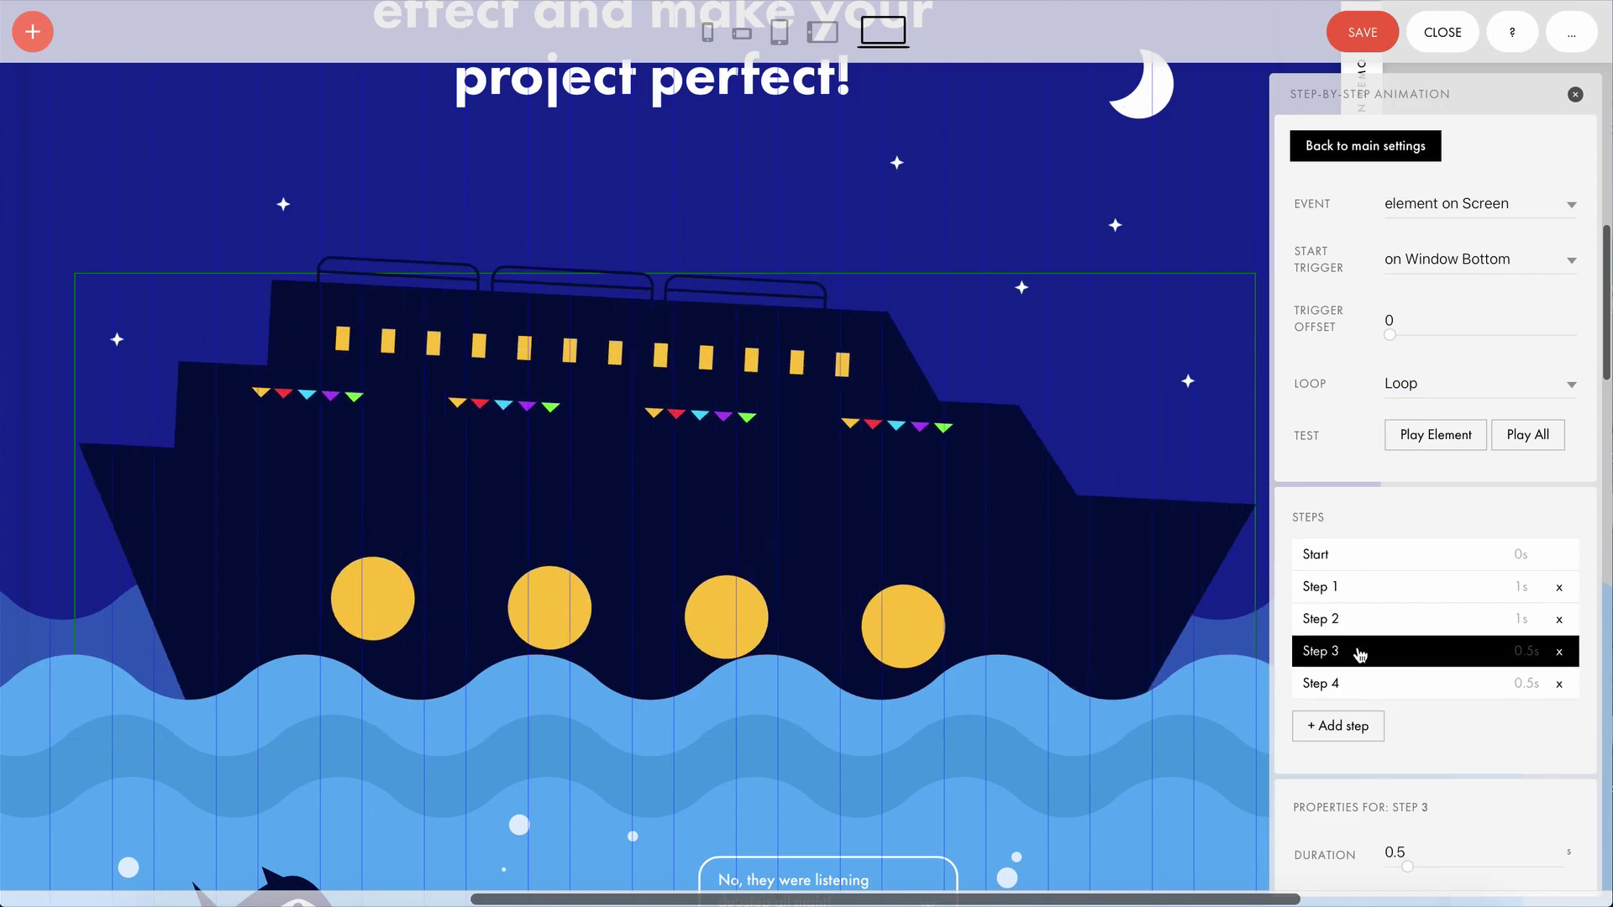
{"action": "left_click", "coordinate": [1356, 684]}
{"action": "left_click", "coordinate": [1348, 552]}
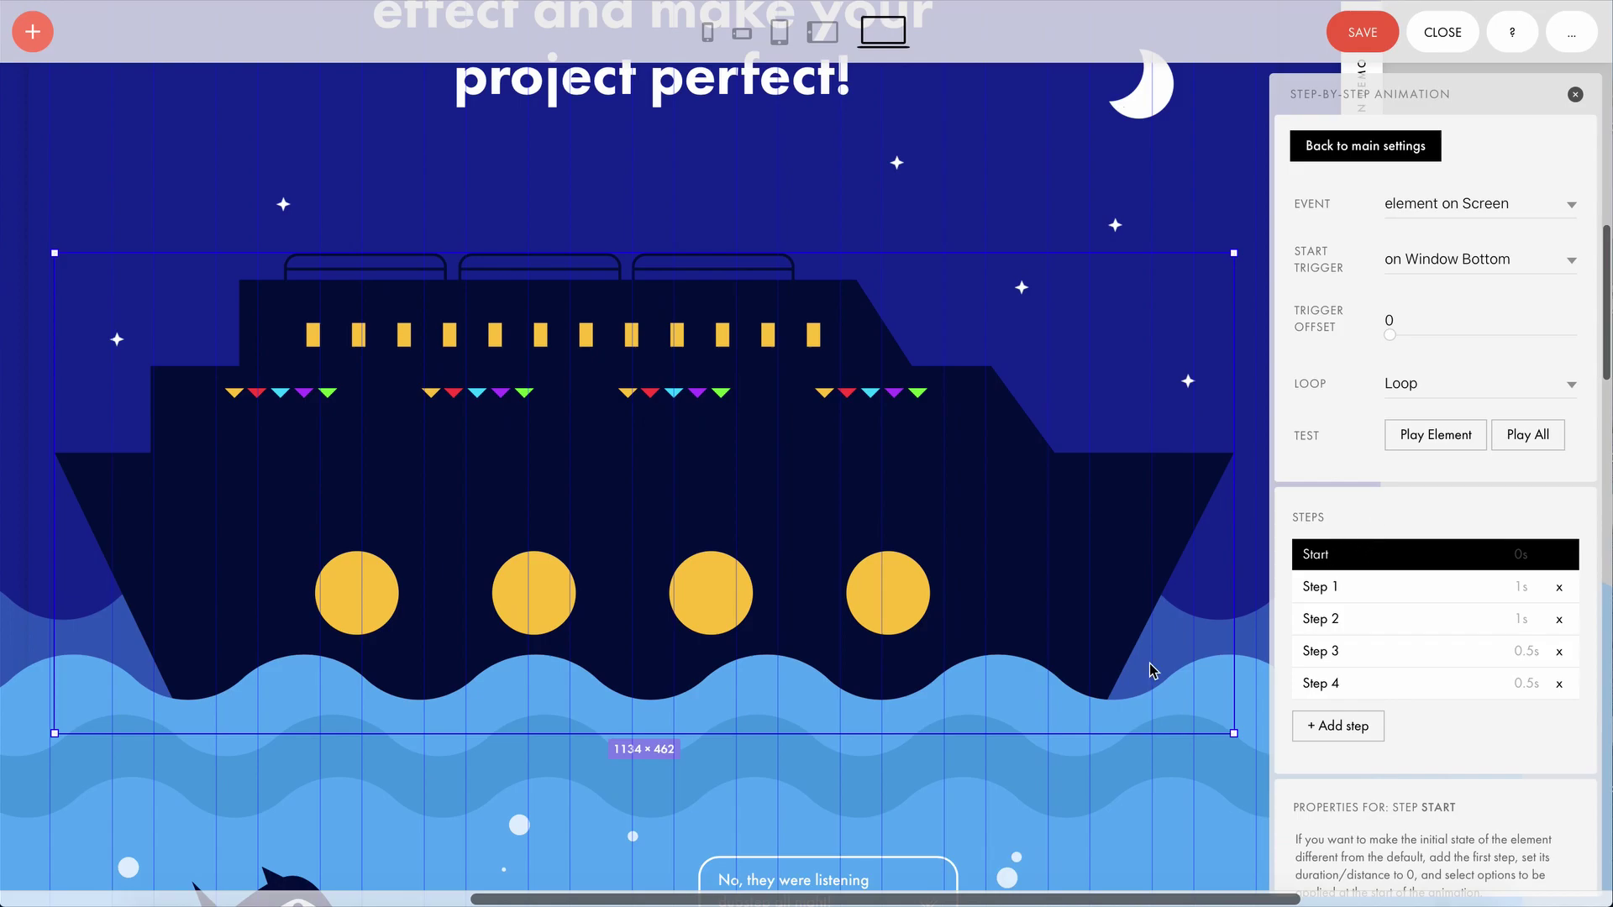
{"action": "scroll", "coordinate": [1151, 669], "scroll_direction": "down", "scroll_amount": 4}
{"action": "left_click", "coordinate": [1034, 441]}
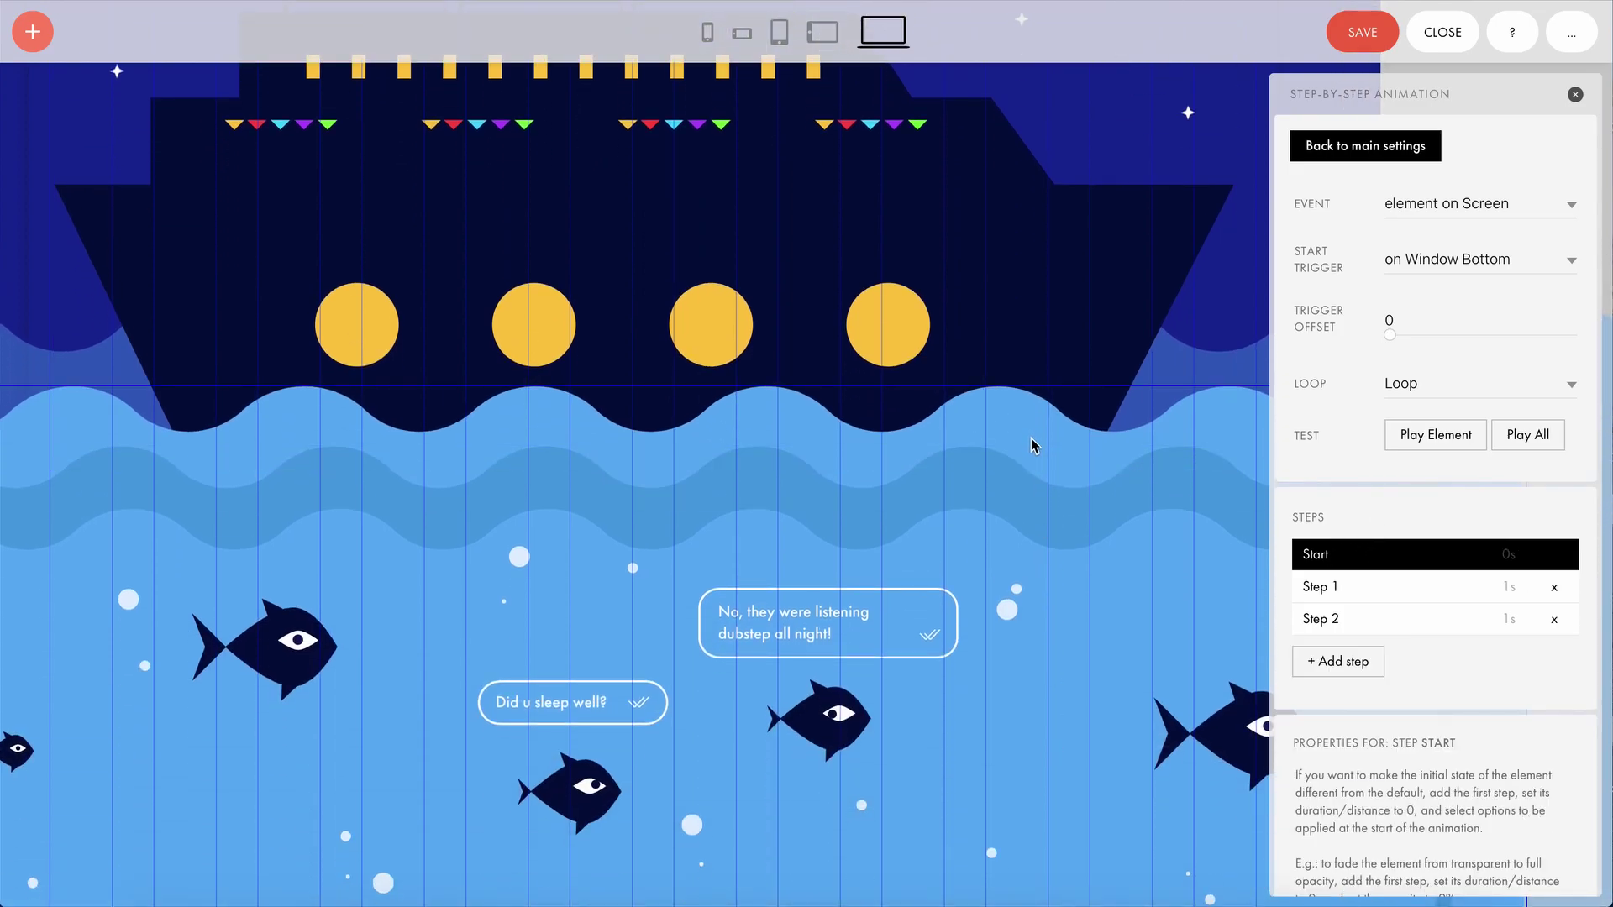
{"action": "left_click", "coordinate": [1347, 621]}
{"action": "left_click", "coordinate": [1343, 588]}
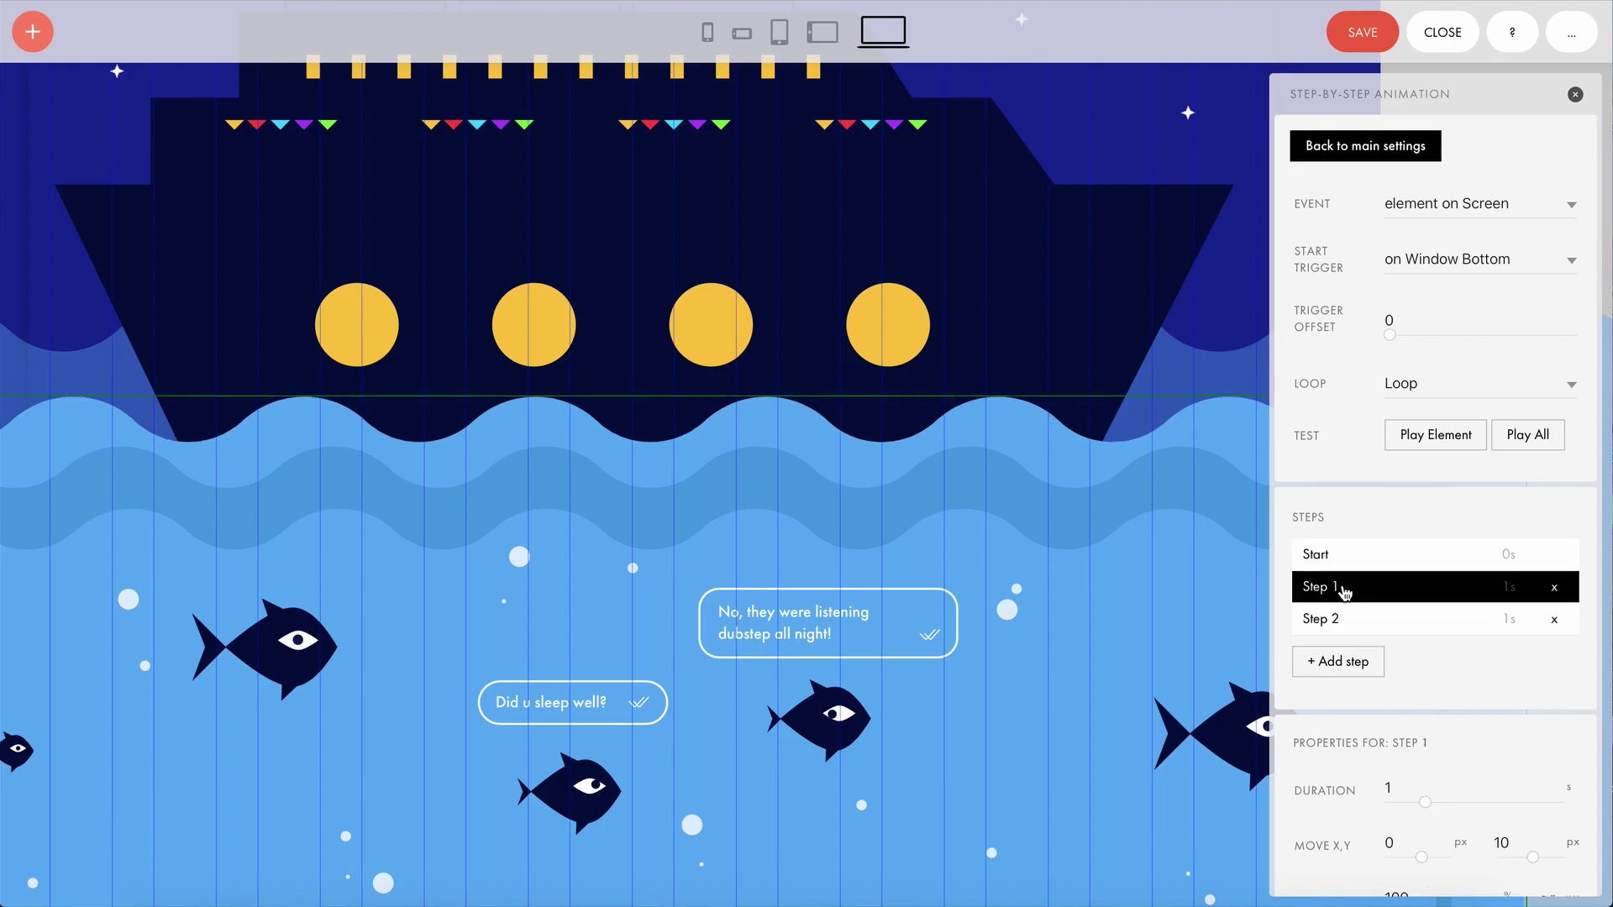
{"action": "left_click", "coordinate": [1349, 568]}
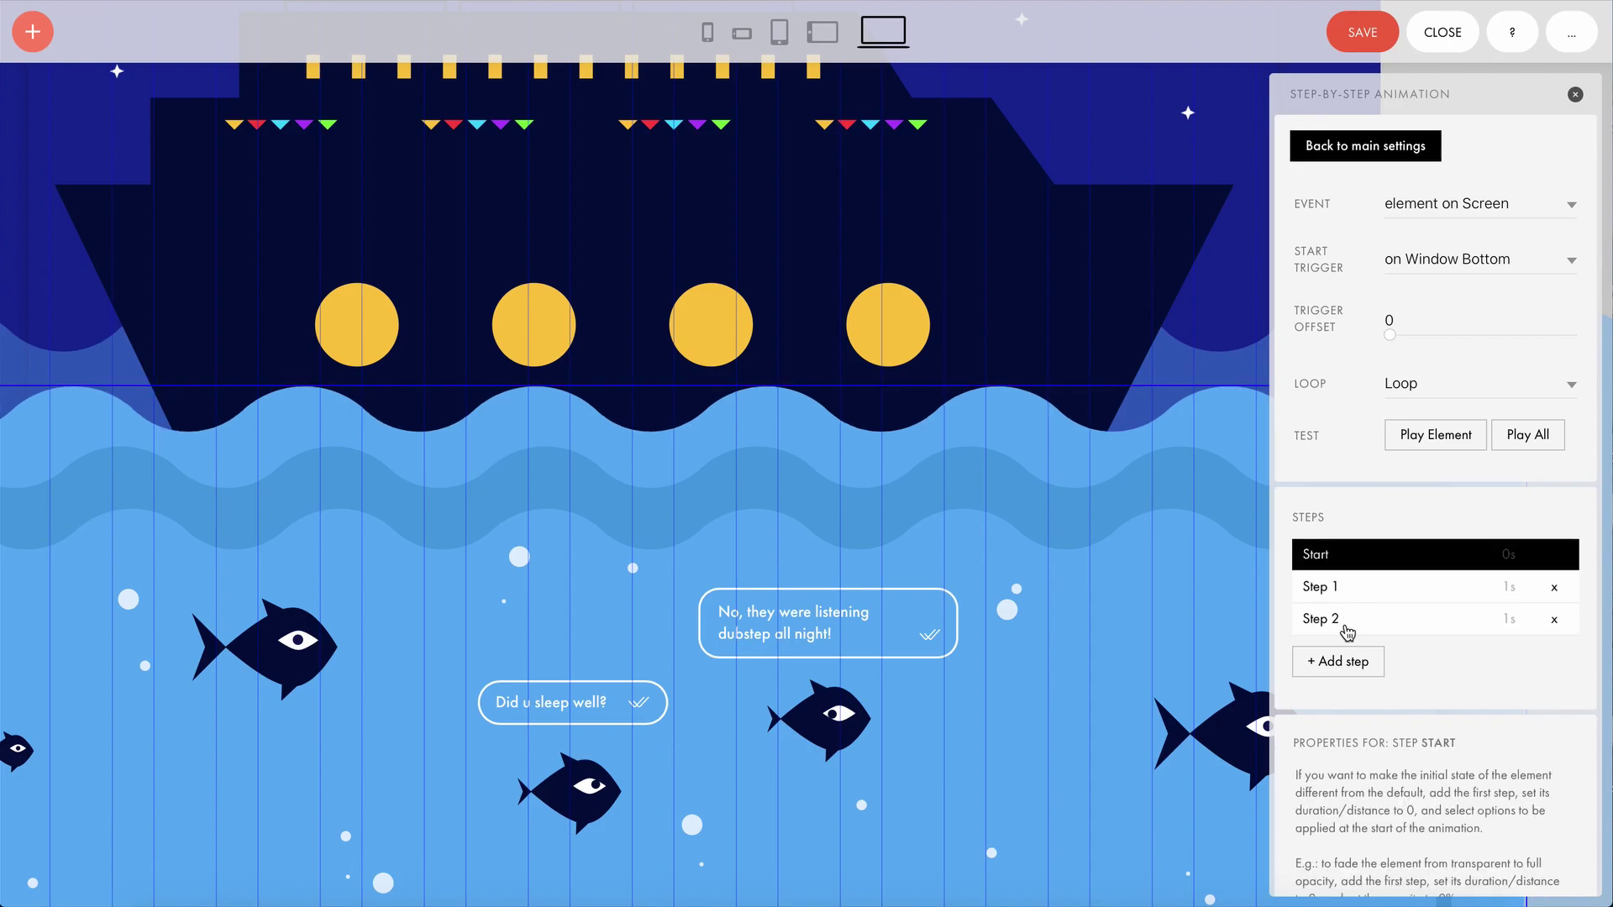
{"action": "left_click", "coordinate": [1347, 621]}
{"action": "left_click", "coordinate": [1344, 589]}
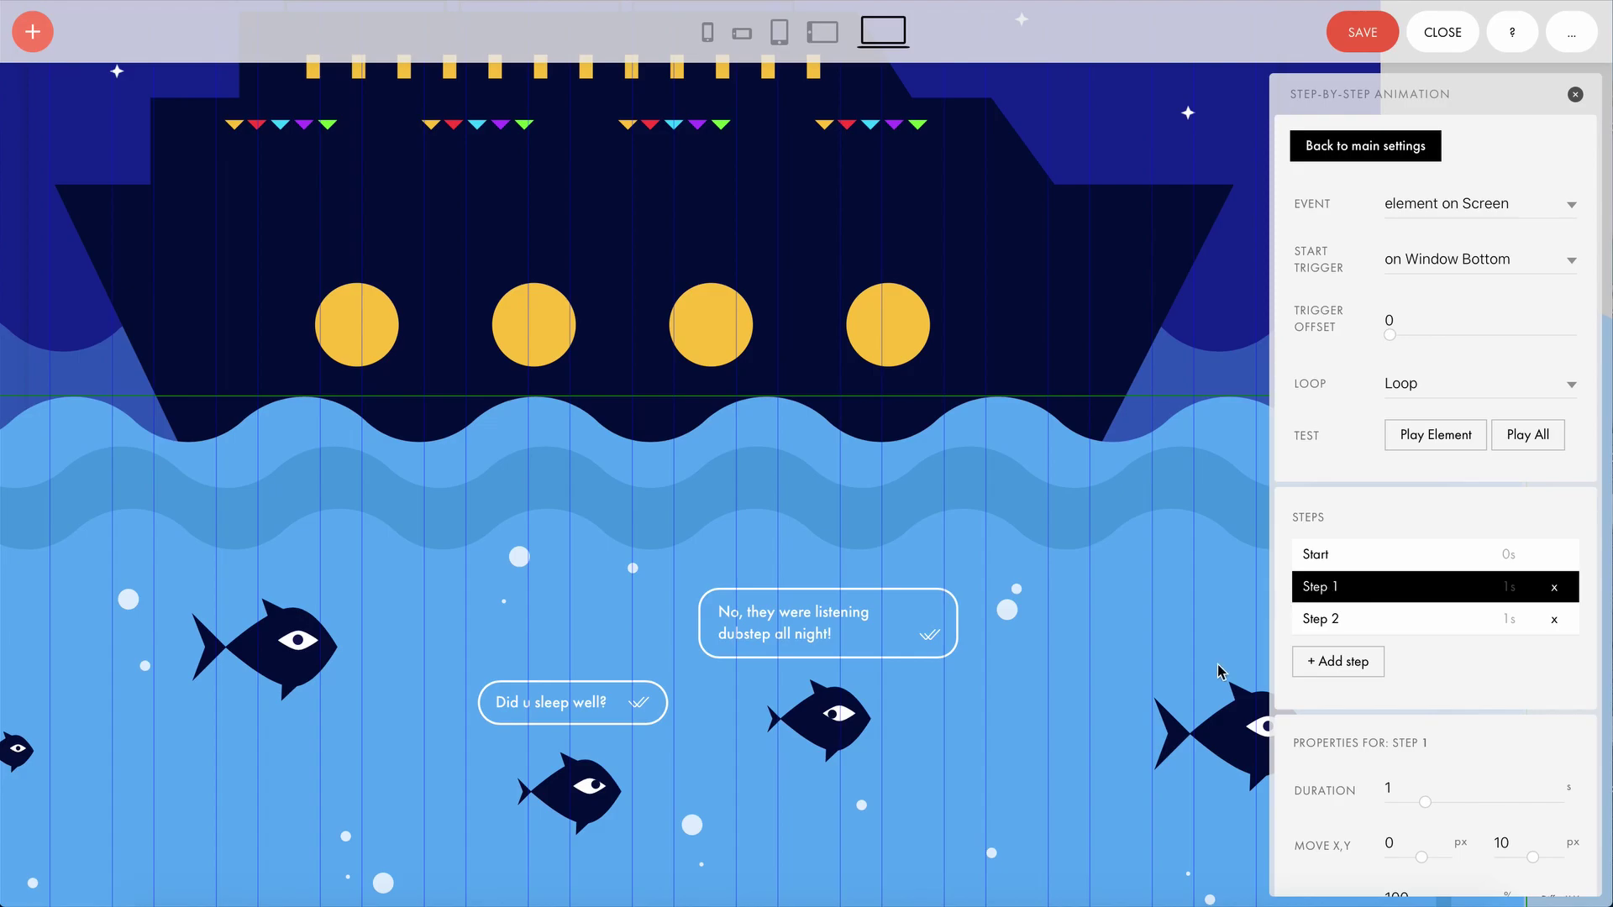
{"action": "left_click", "coordinate": [1225, 745]}
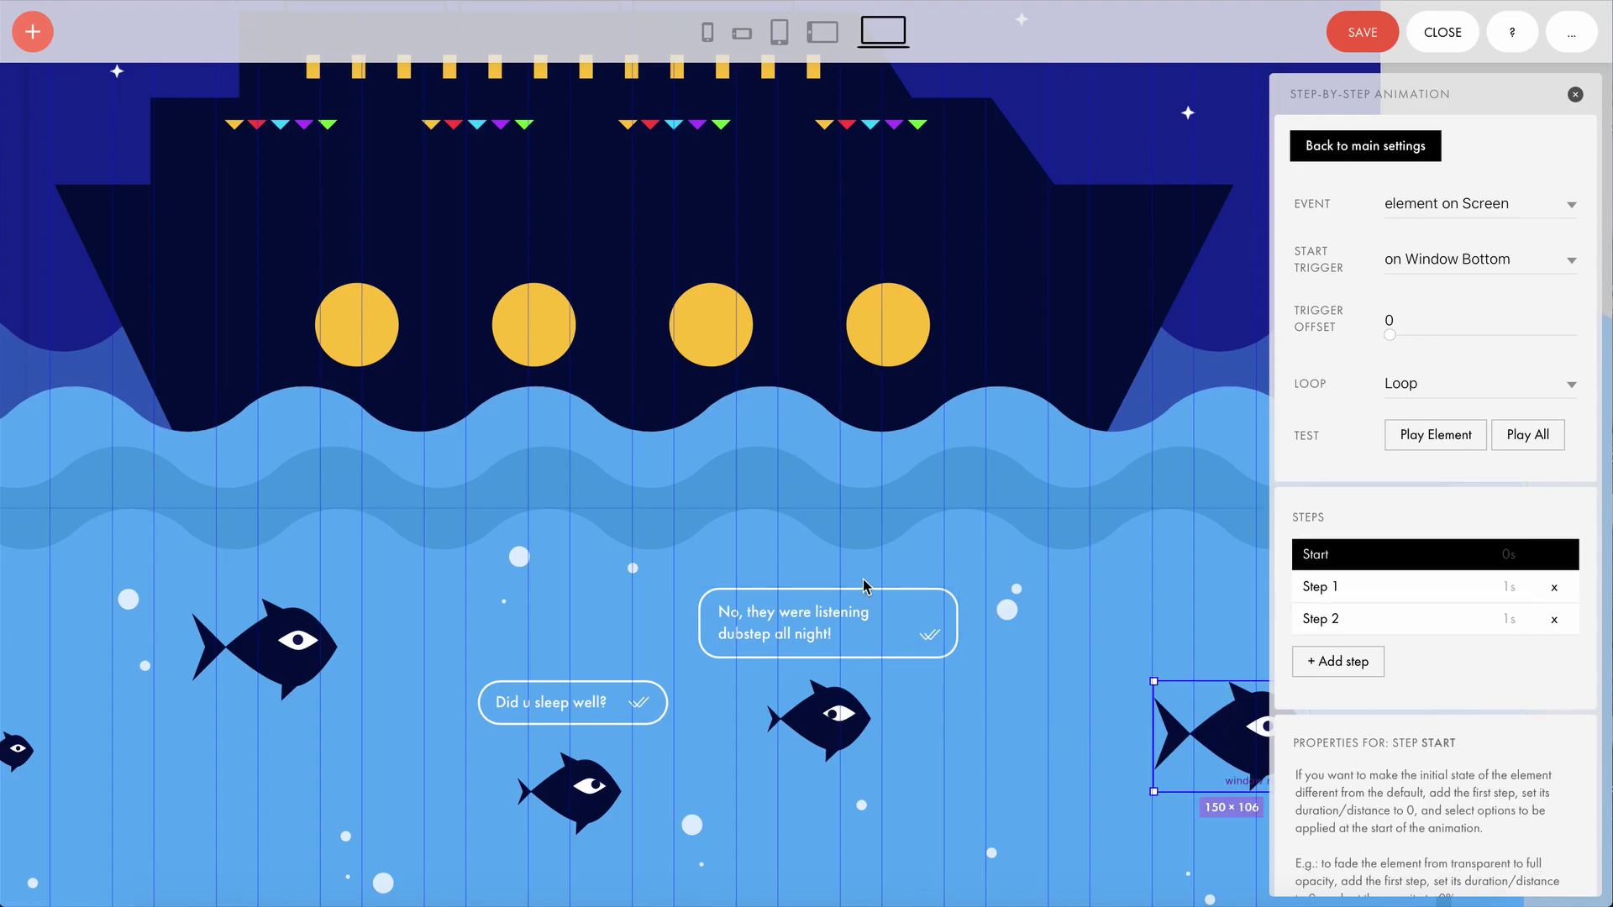
{"action": "left_click", "coordinate": [816, 731]}
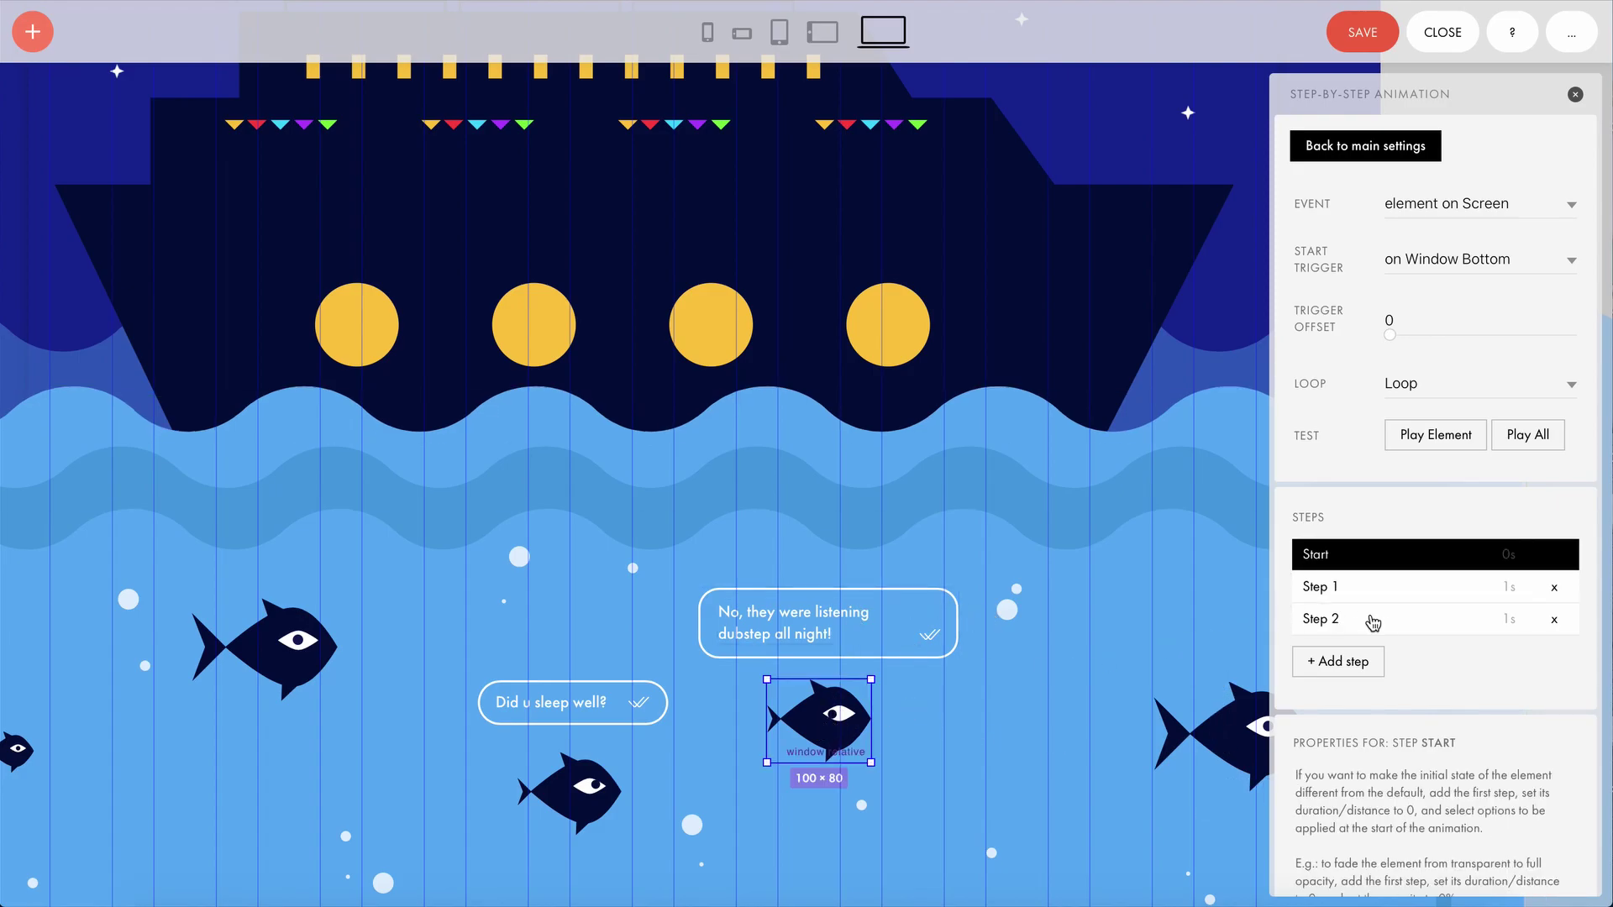
{"action": "left_click", "coordinate": [1403, 633]}
{"action": "left_click", "coordinate": [1377, 559]}
{"action": "left_click", "coordinate": [1364, 626]}
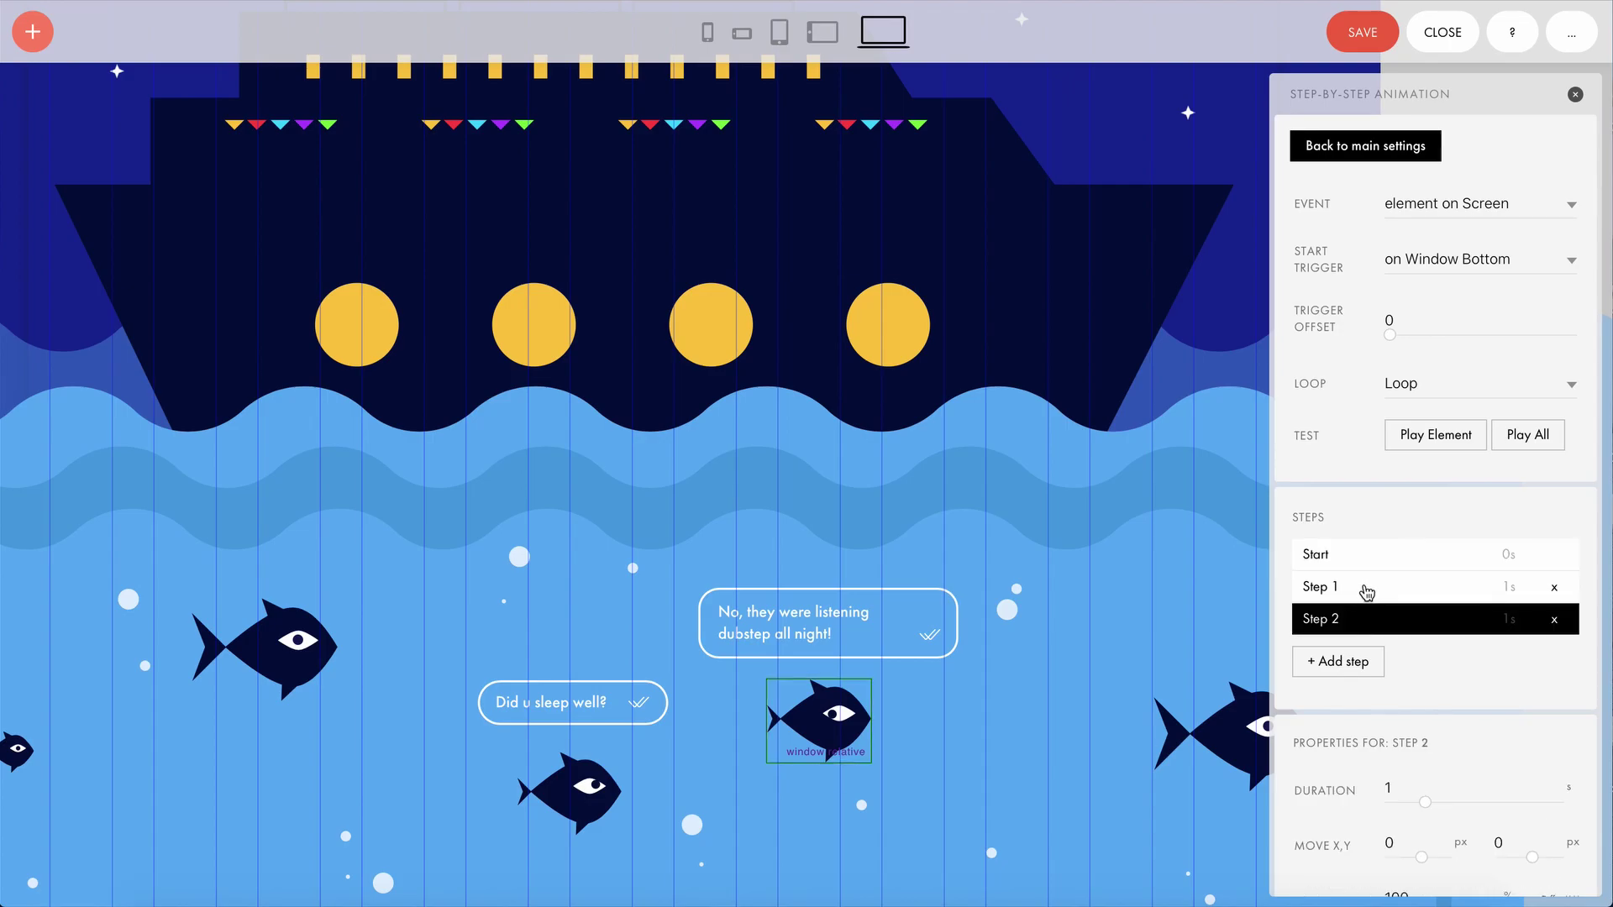
{"action": "left_click", "coordinate": [1367, 591]}
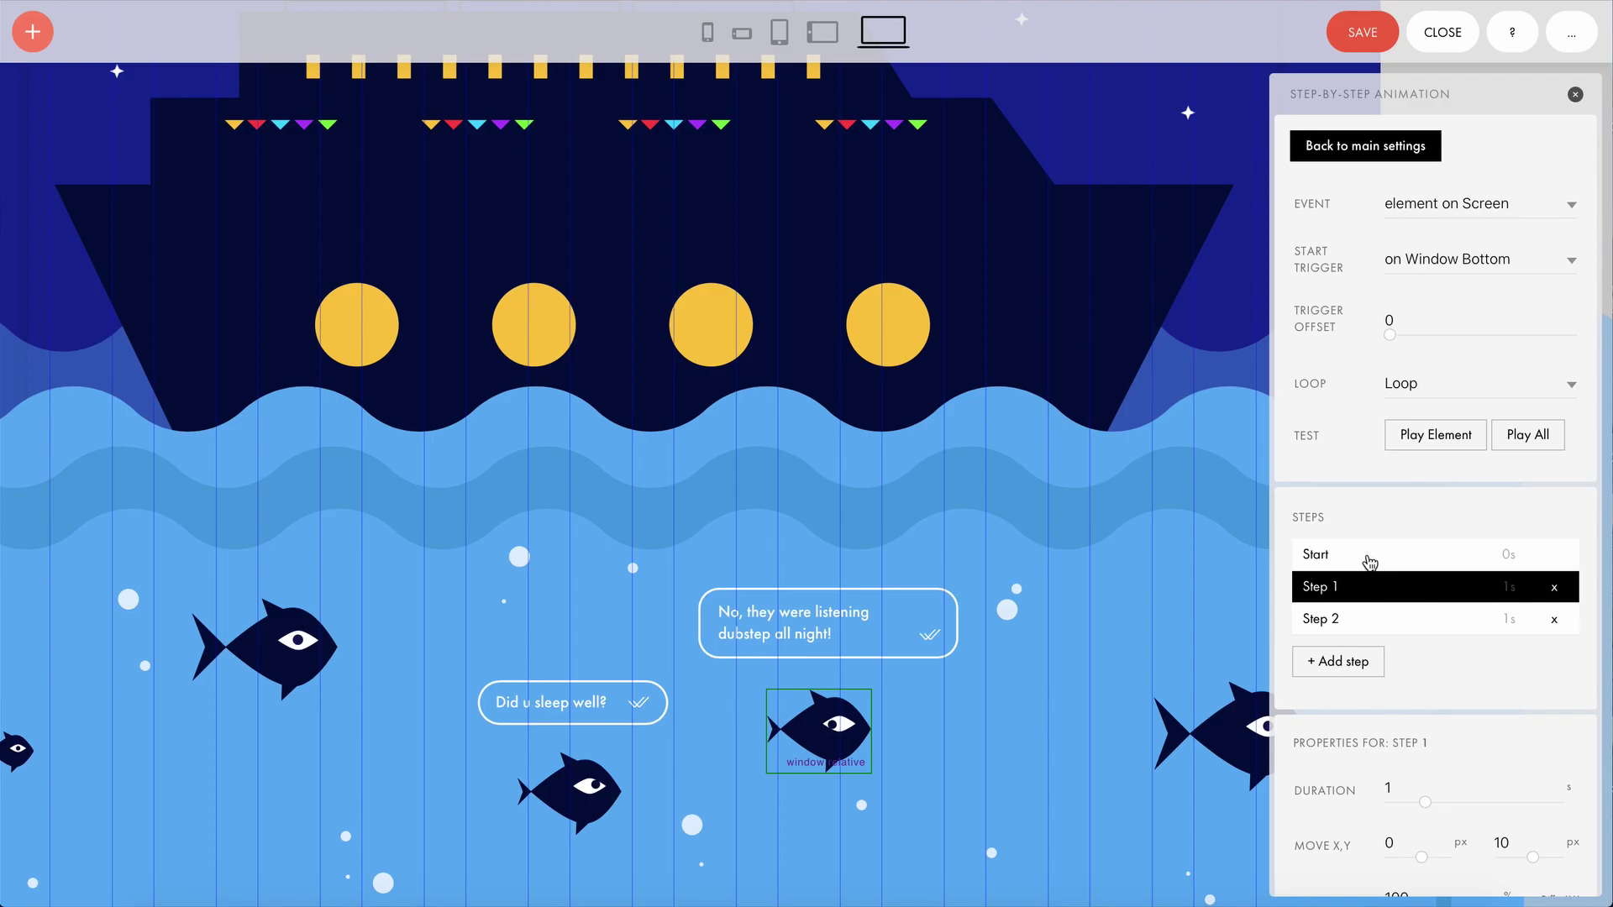
{"action": "left_click", "coordinate": [1356, 621]}
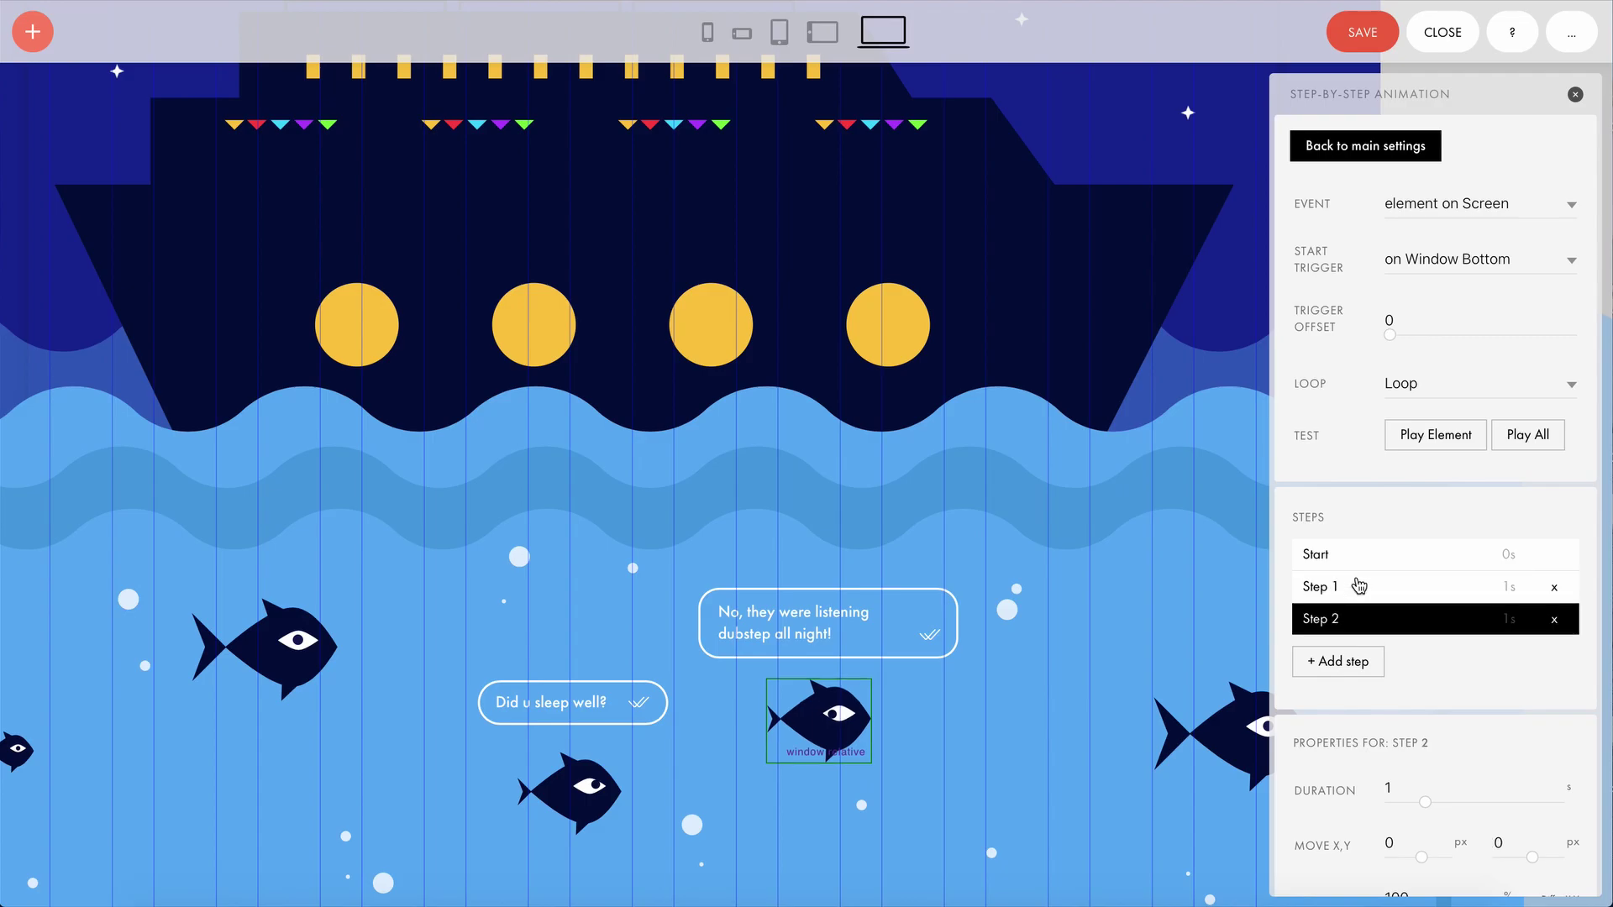
{"action": "left_click", "coordinate": [1359, 572]}
{"action": "left_click", "coordinate": [1349, 630]}
Save the Zero Block and publish the page, confirming the page link
{"action": "scroll", "coordinate": [933, 526], "scroll_direction": "up", "scroll_amount": 5}
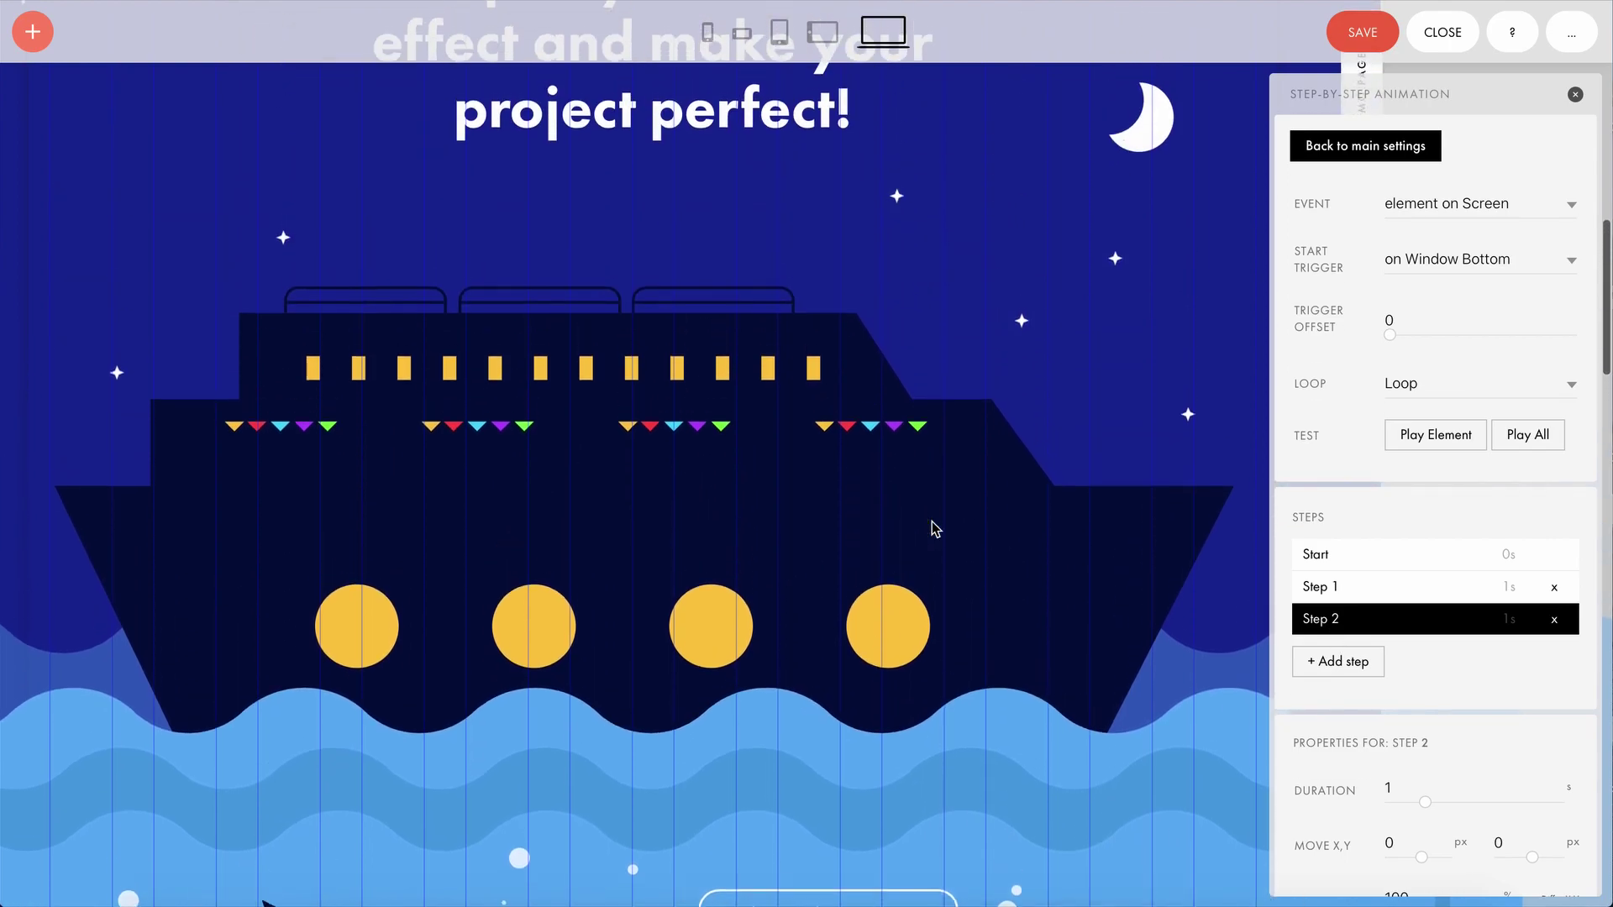
{"action": "left_click", "coordinate": [1373, 36]}
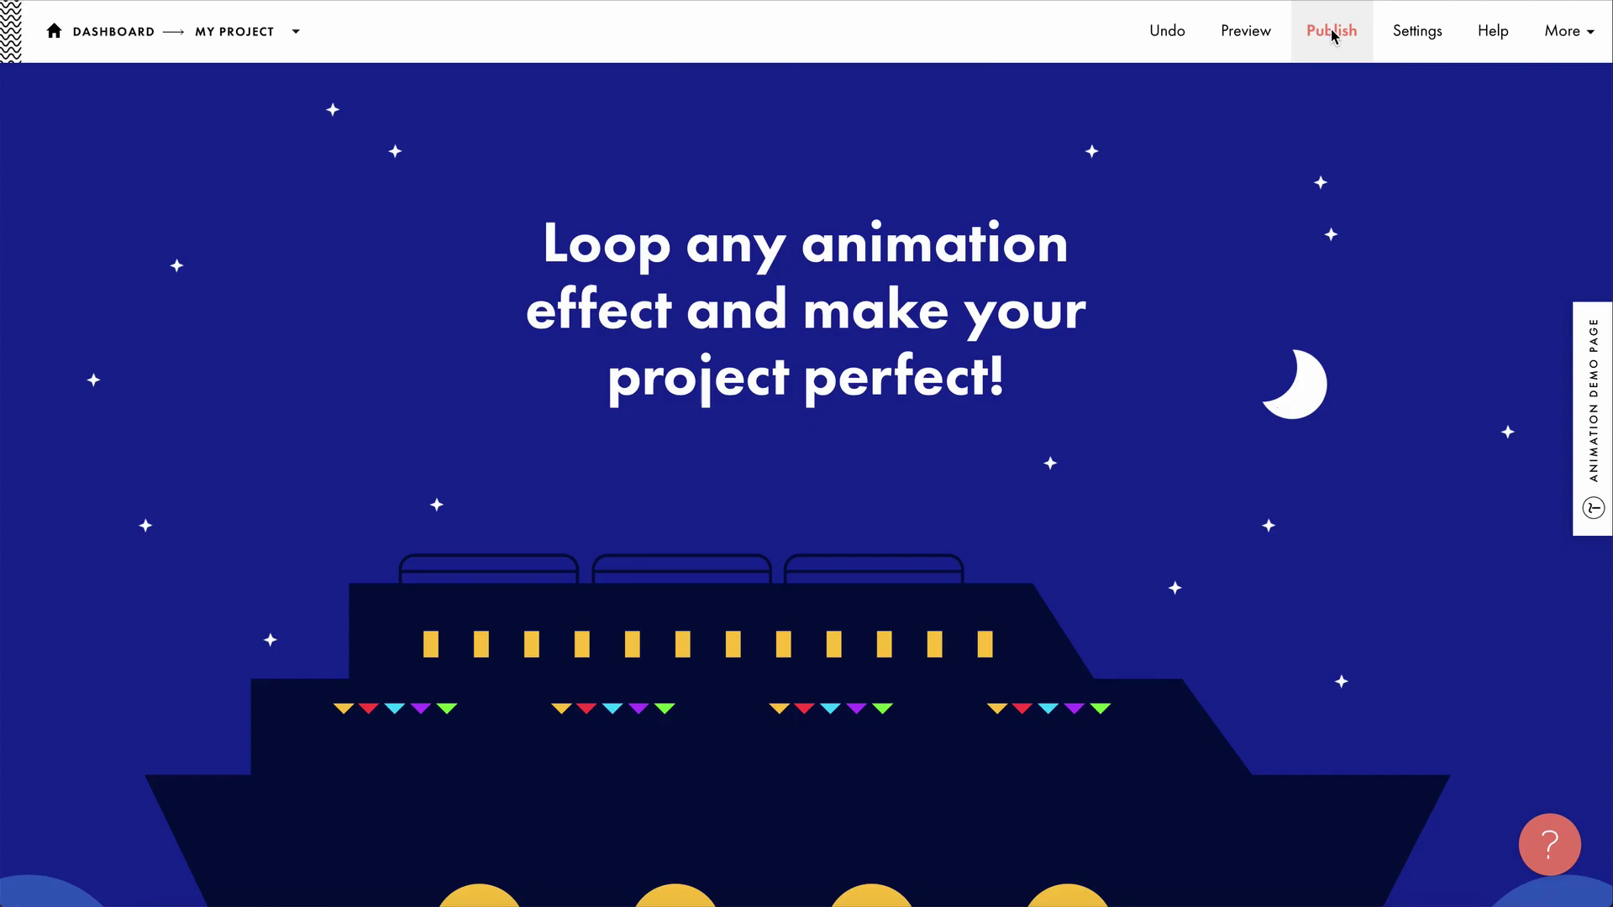
{"action": "left_click", "coordinate": [1331, 30]}
{"action": "left_click", "coordinate": [866, 425]}
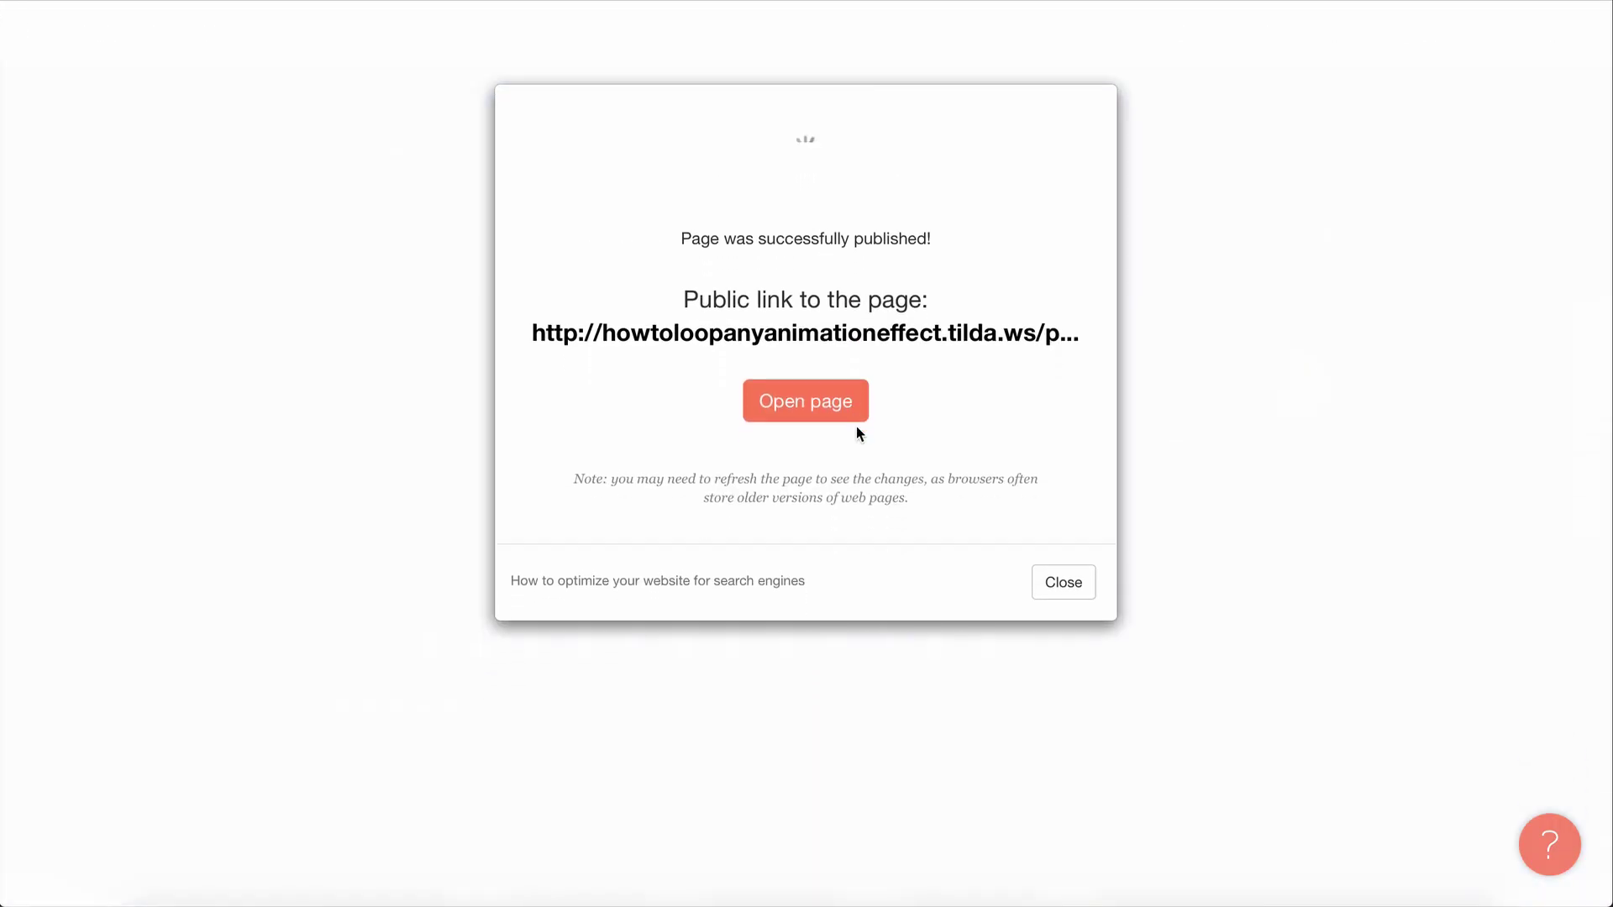
View the live page and scroll through the rocking ship, waves and fish
{"action": "left_click", "coordinate": [840, 332]}
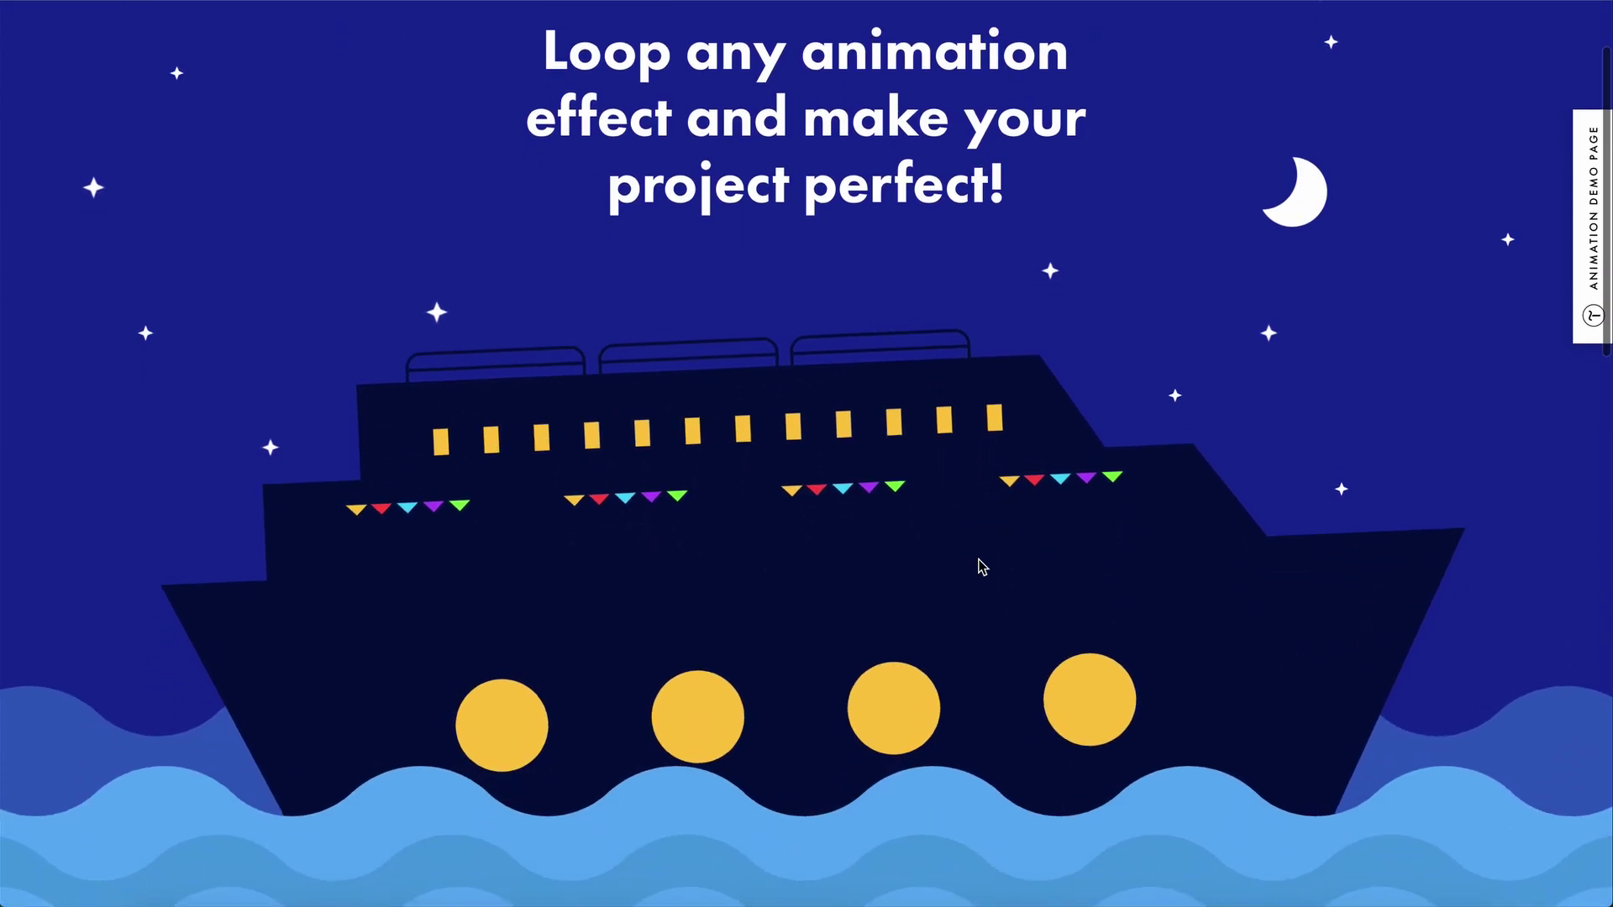
{"action": "scroll", "coordinate": [981, 567], "scroll_direction": "down", "scroll_amount": 4}
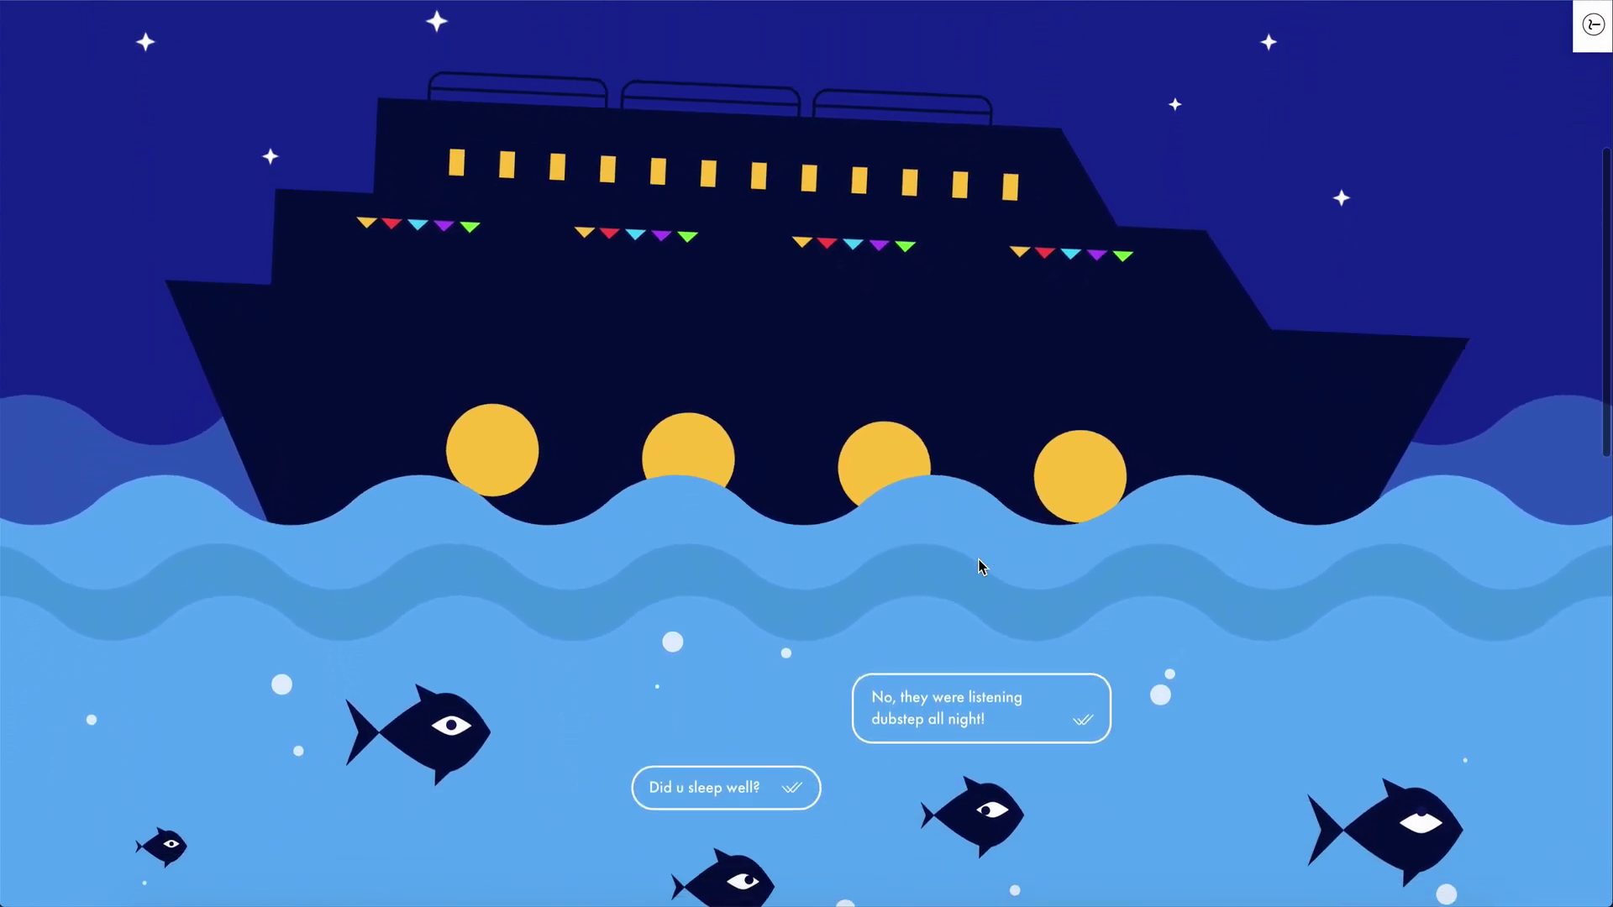
{"action": "scroll", "coordinate": [981, 567], "scroll_direction": "down", "scroll_amount": 3}
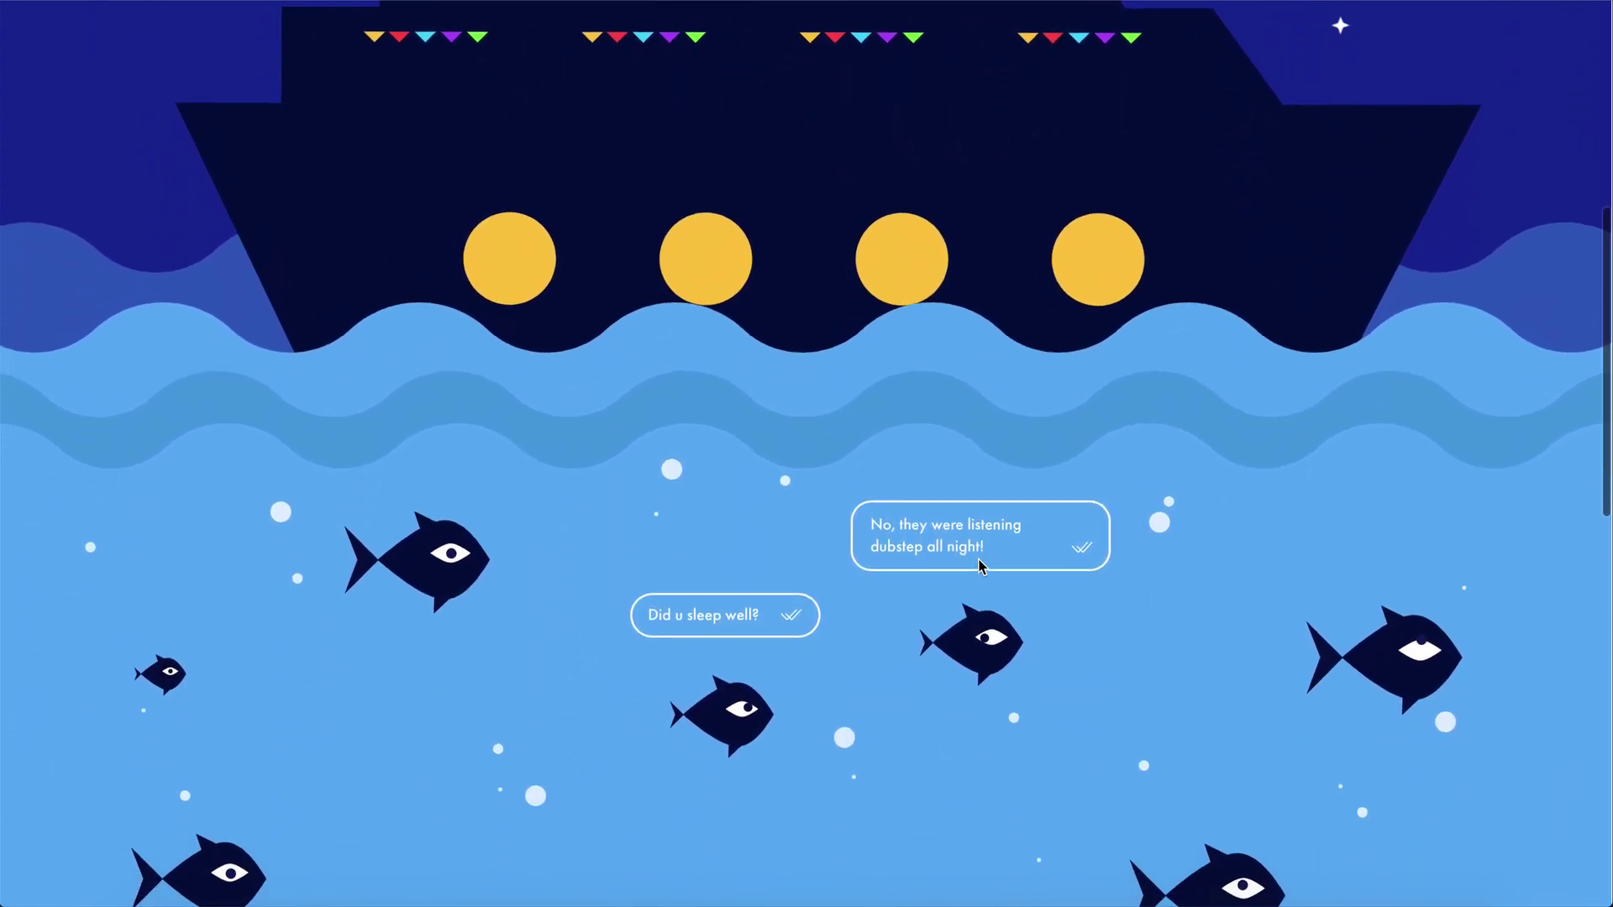
{"action": "scroll", "coordinate": [981, 567], "scroll_direction": "down", "scroll_amount": 3}
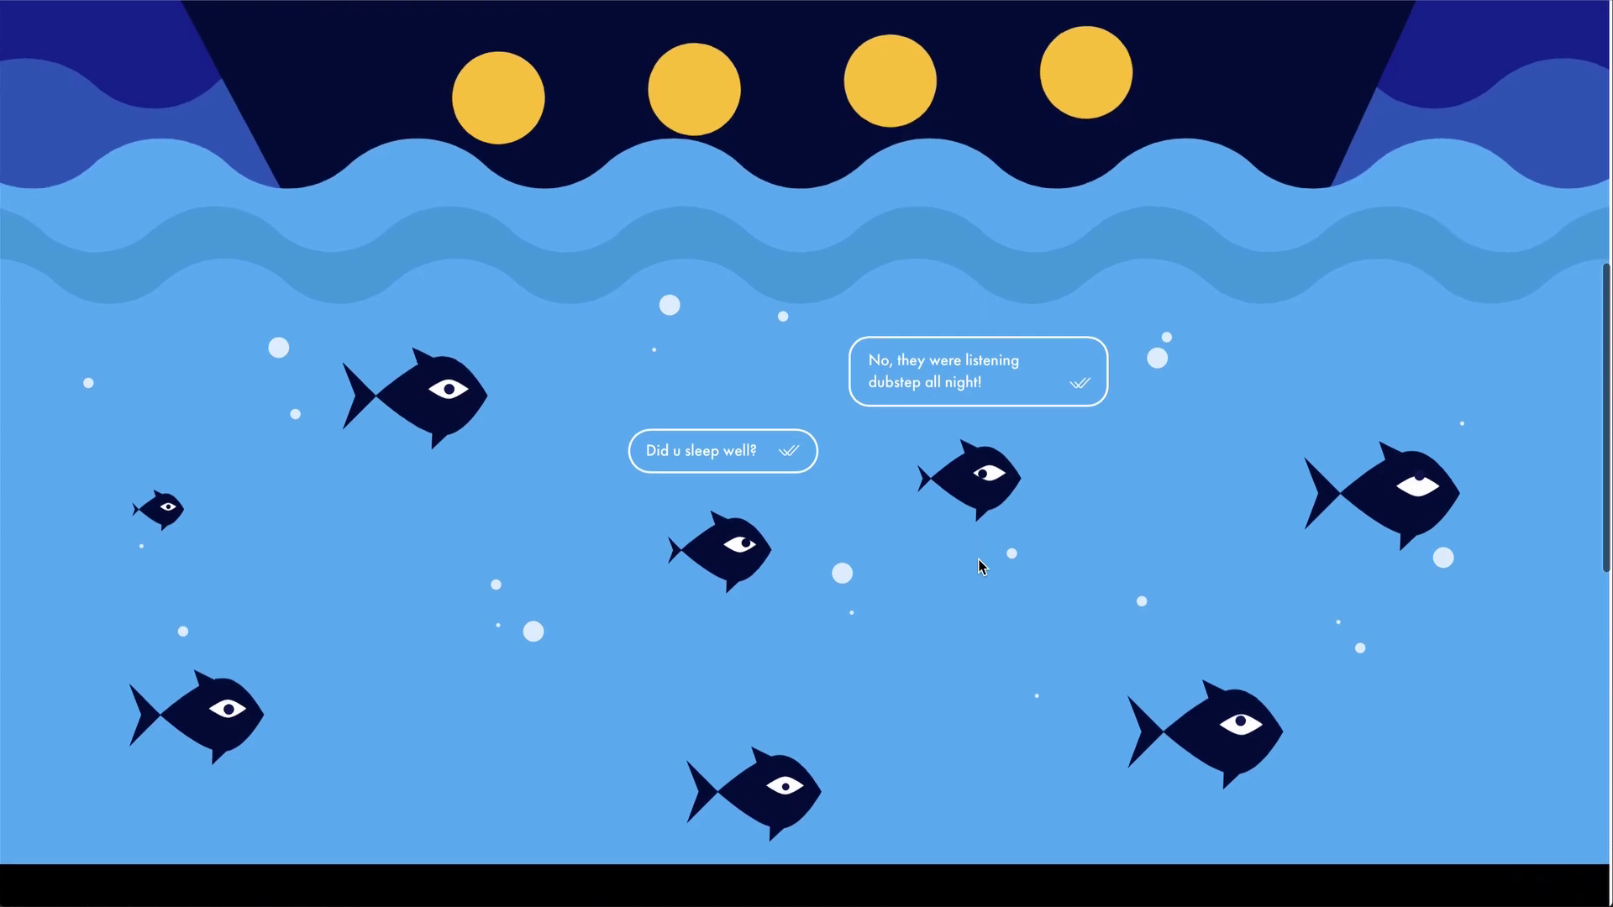
{"action": "scroll", "coordinate": [981, 567], "scroll_direction": "up", "scroll_amount": 2}
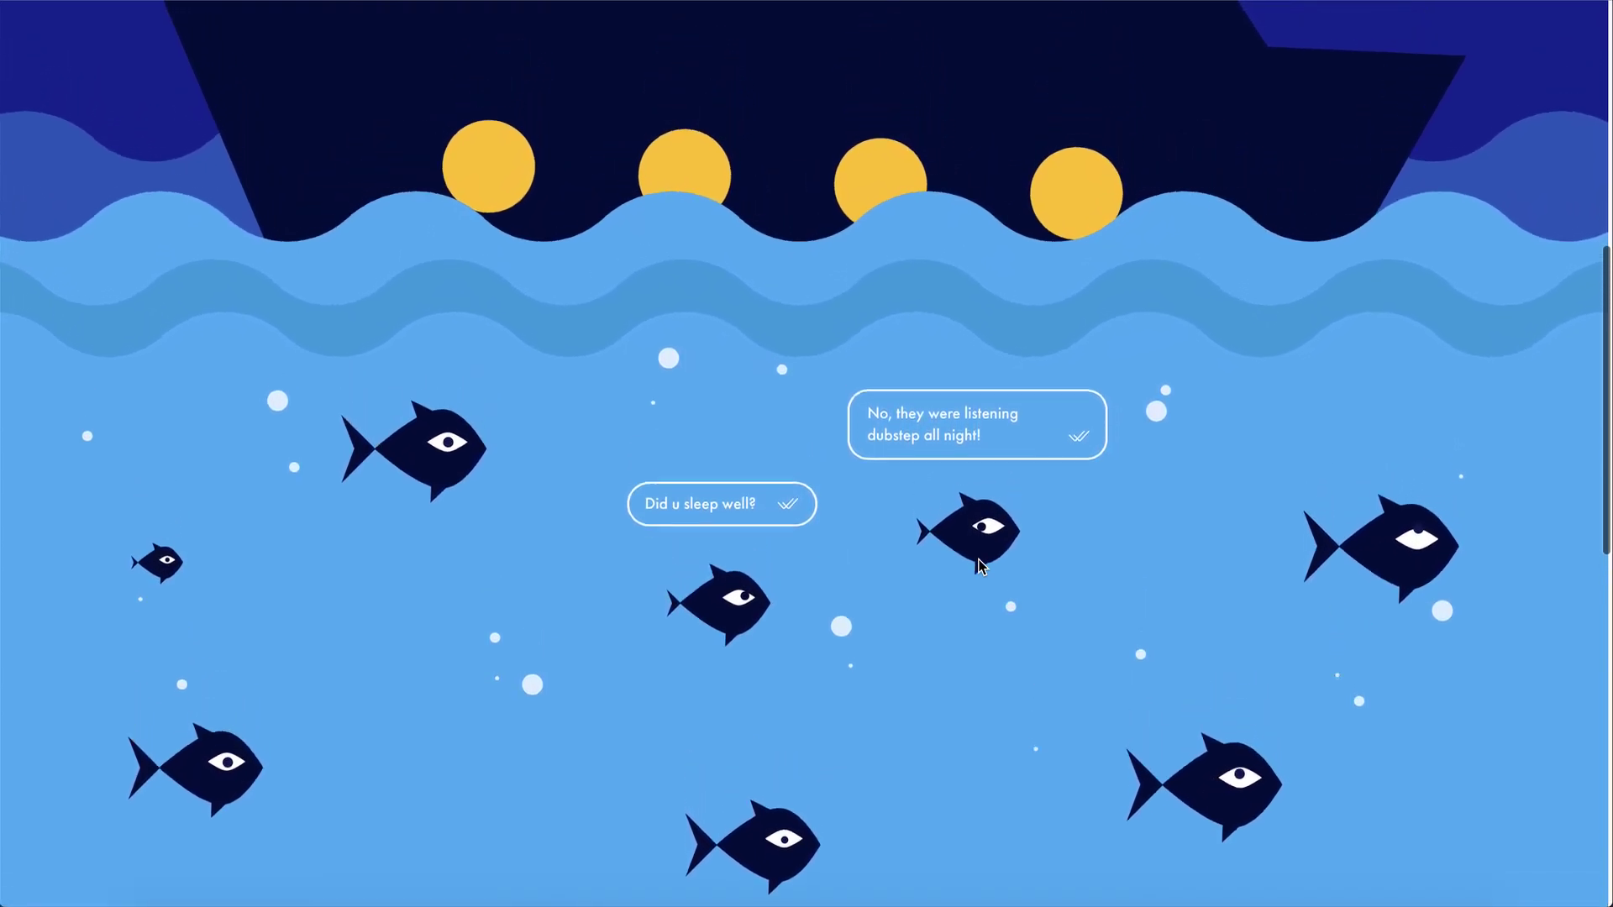
{"action": "scroll", "coordinate": [981, 567], "scroll_direction": "up", "scroll_amount": 4}
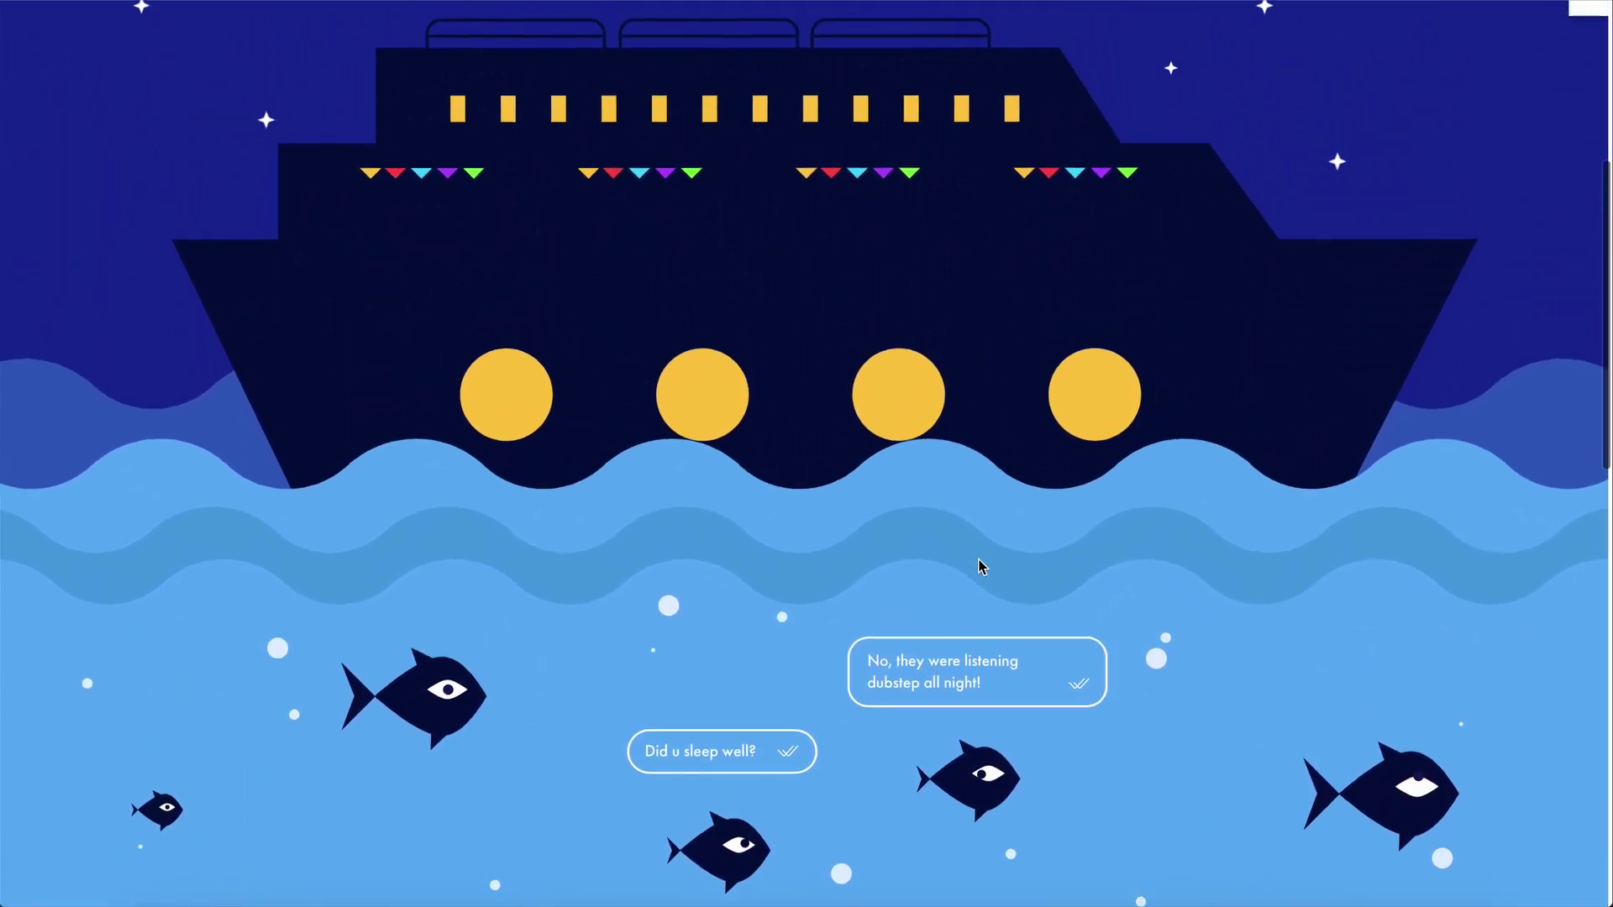